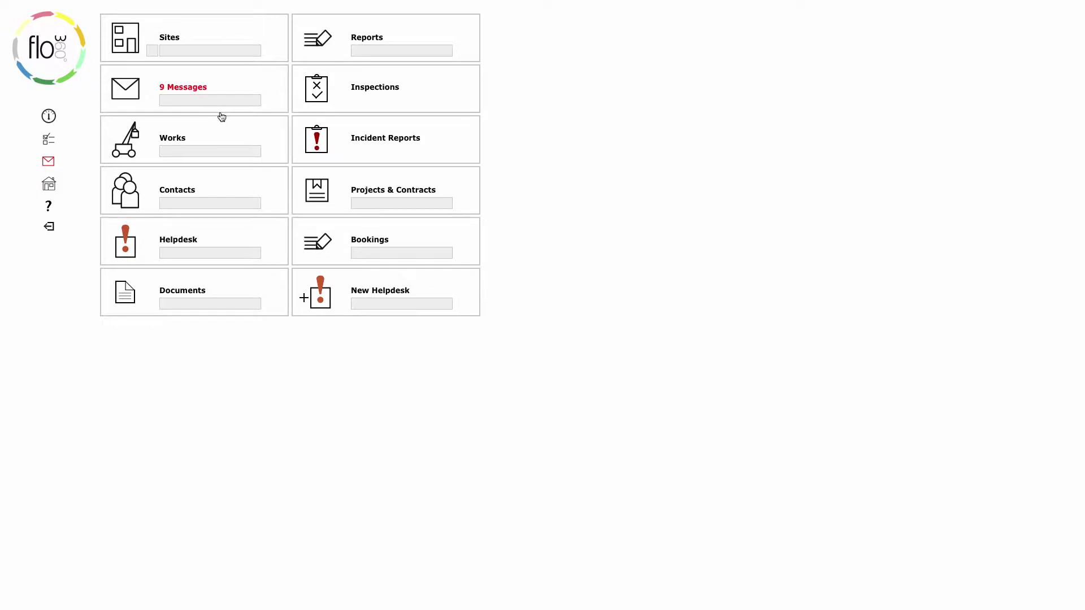
Open the King's College site record and show its personnel
click(125, 45)
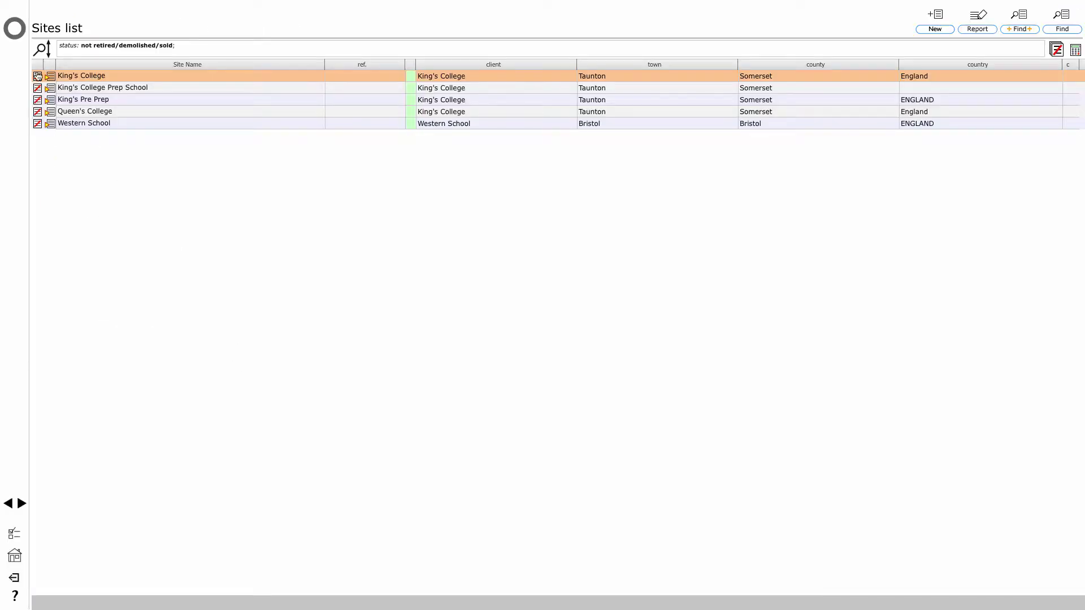
click(50, 77)
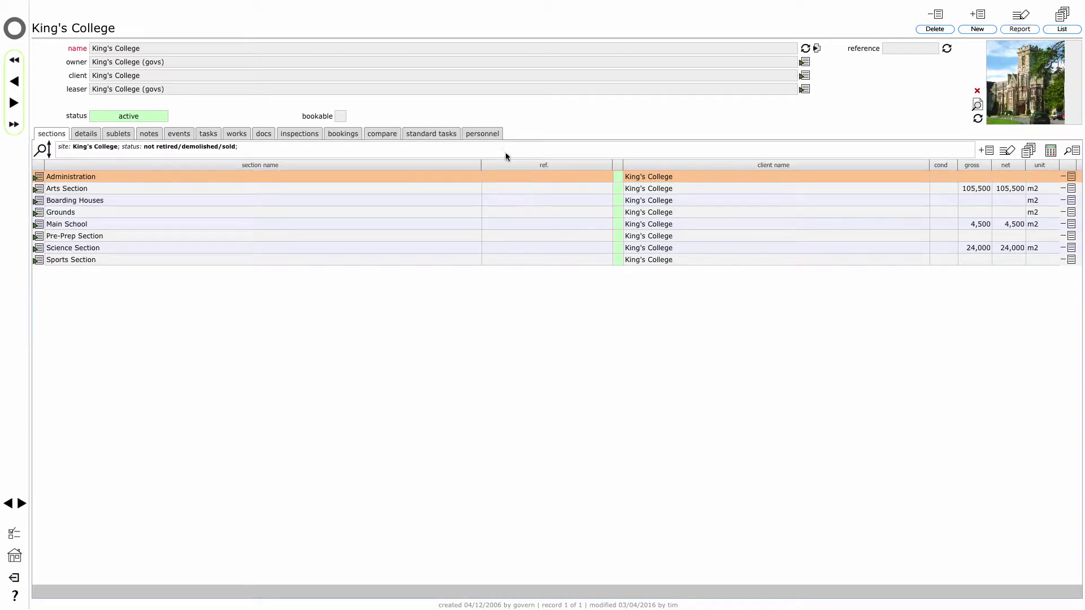
click(486, 133)
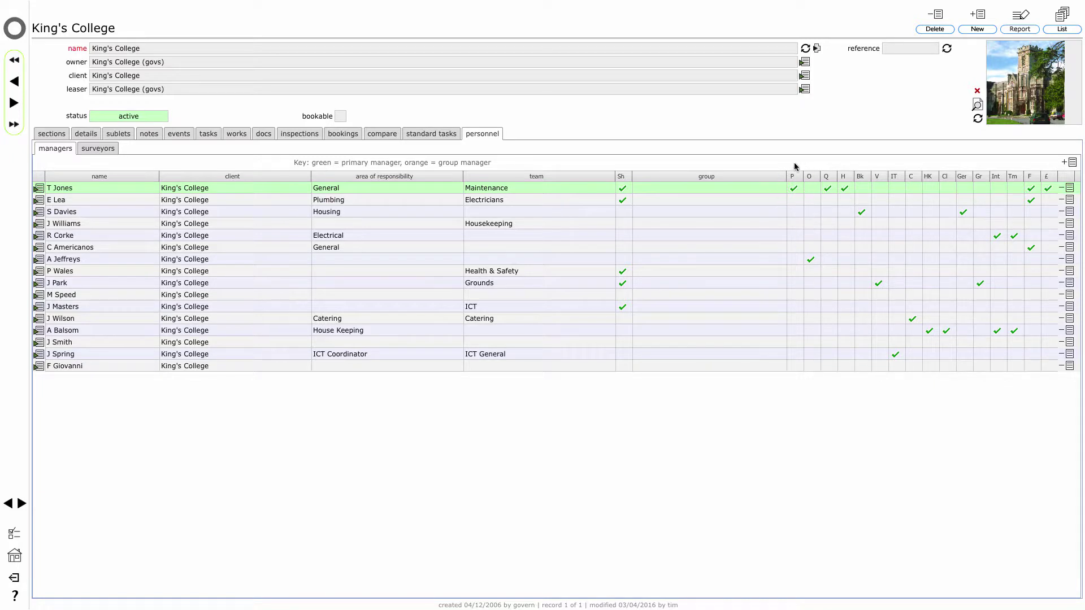
Examine which managers hold each default service role at King's College, and view the site's surveyors
mouse_move(805, 199)
mouse_move(864, 216)
mouse_move(911, 320)
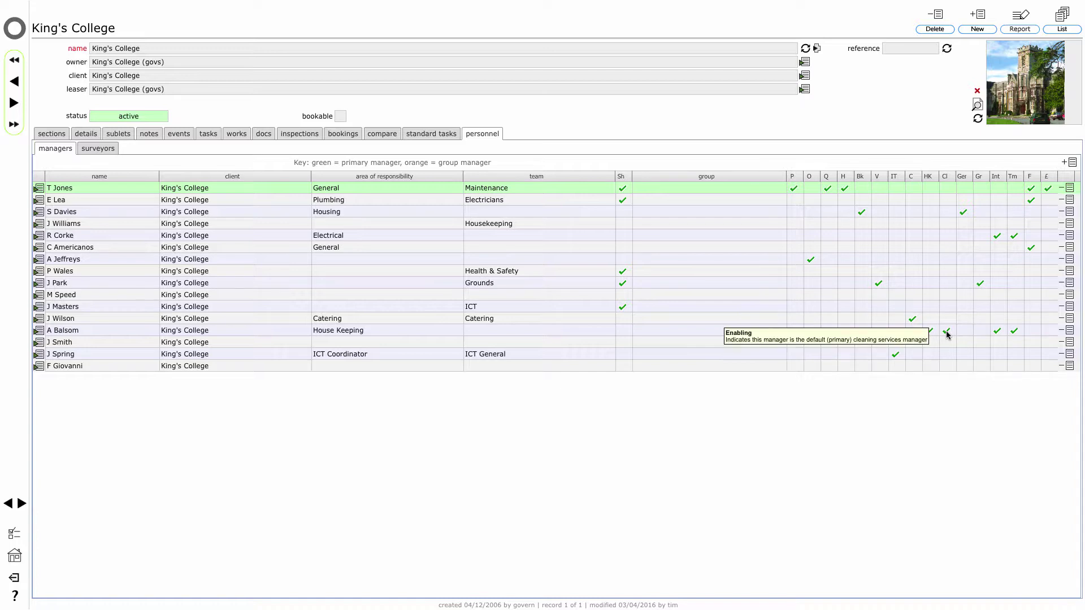
mouse_move(968, 214)
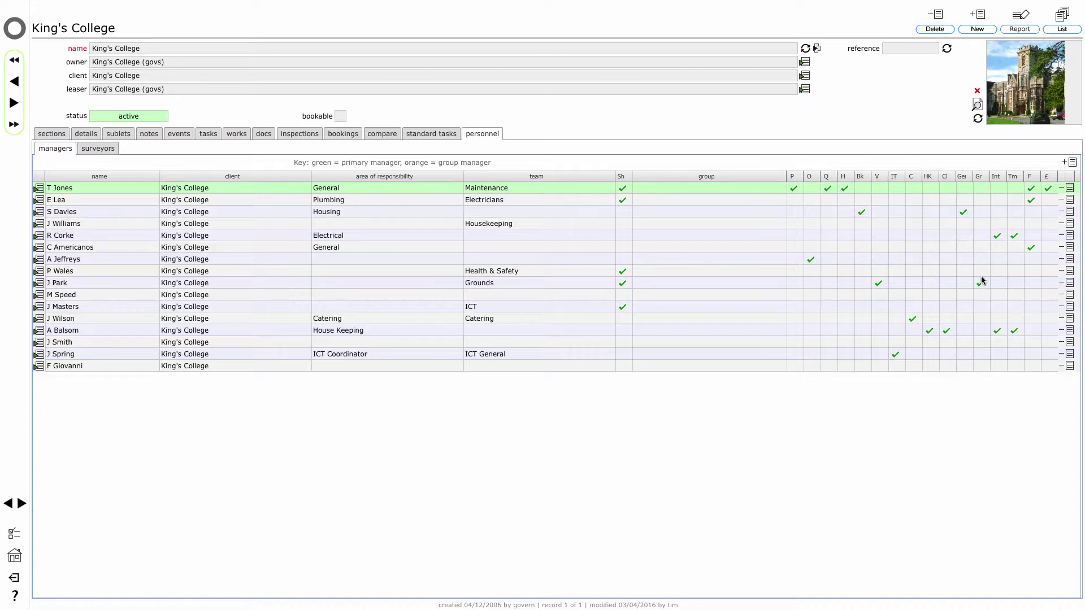
mouse_move(982, 281)
mouse_move(811, 267)
mouse_move(829, 191)
mouse_move(1047, 192)
click(101, 149)
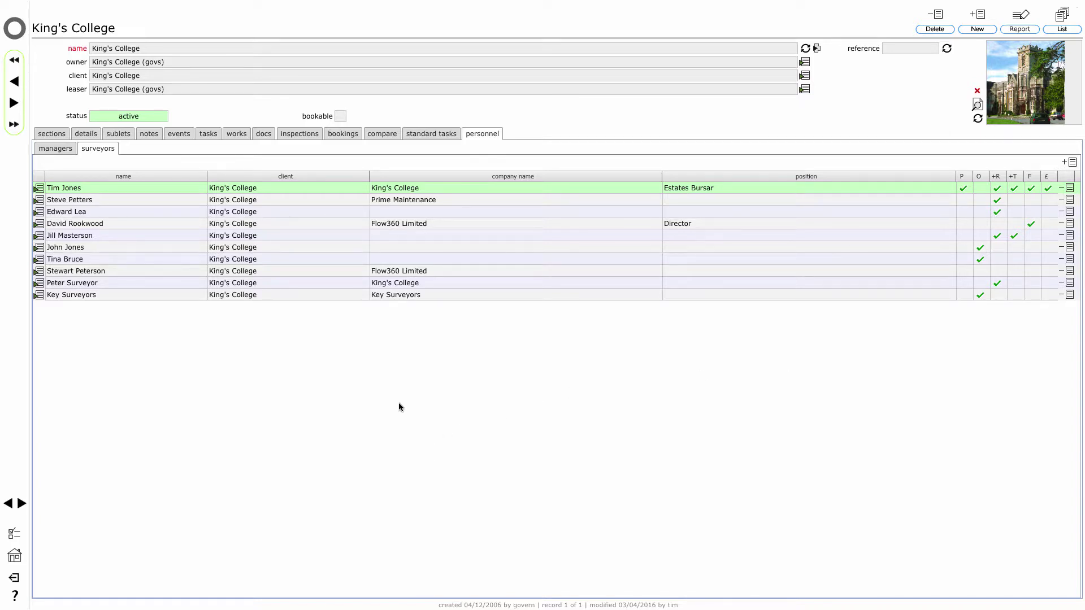
Go to the manager home and open the Maintenance team from the employee teams
click(16, 32)
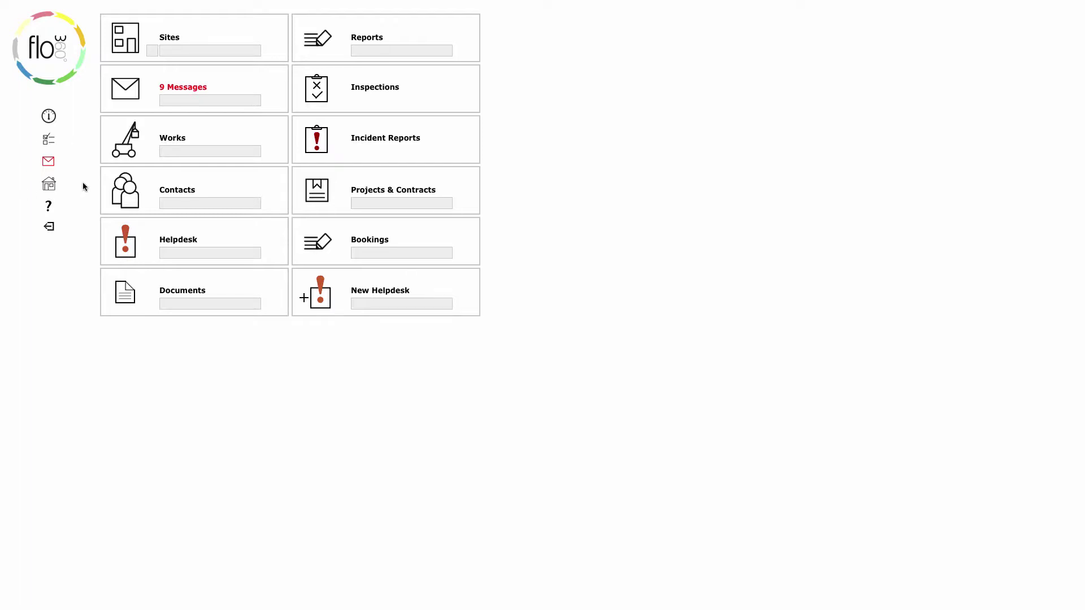
click(48, 186)
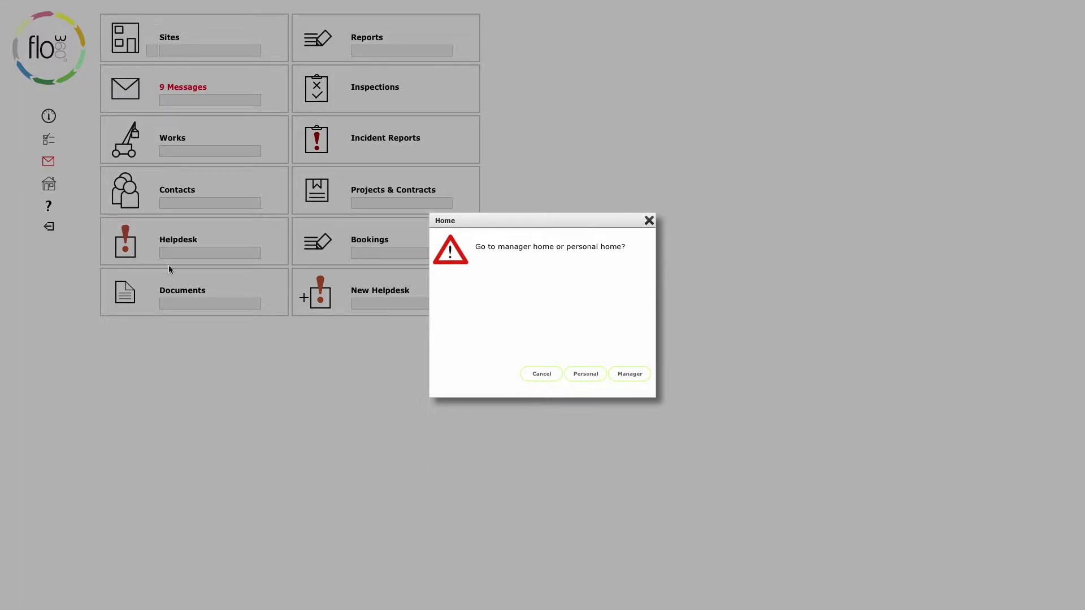
click(628, 374)
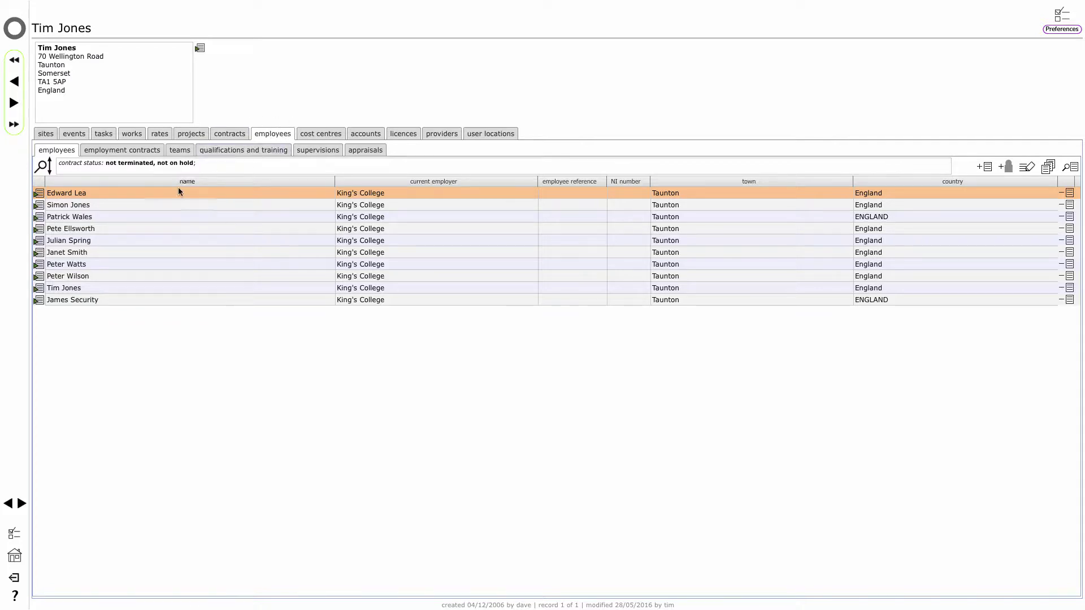
click(178, 150)
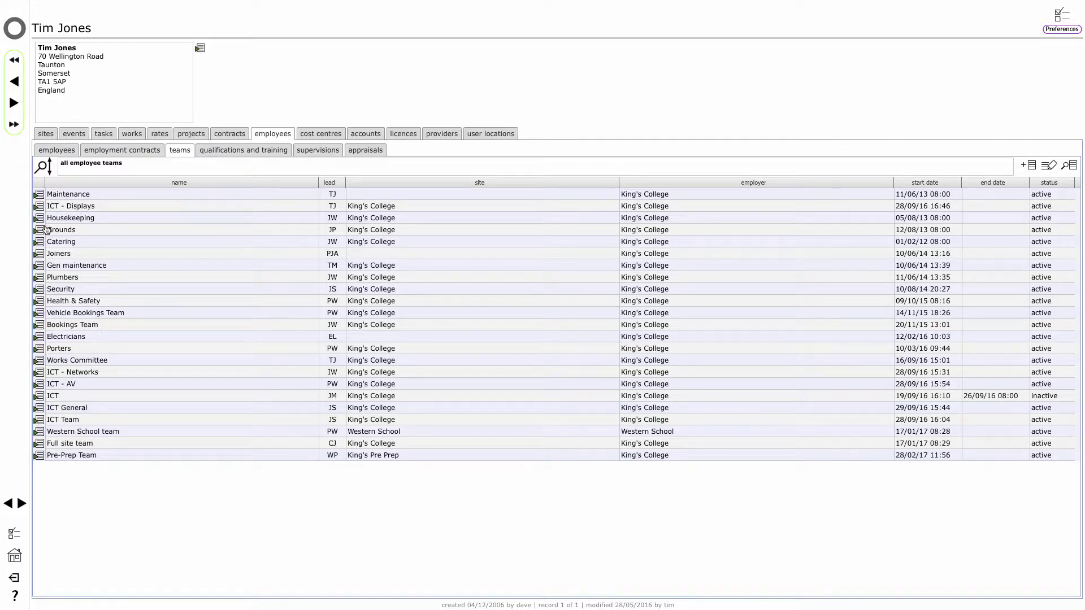
click(39, 196)
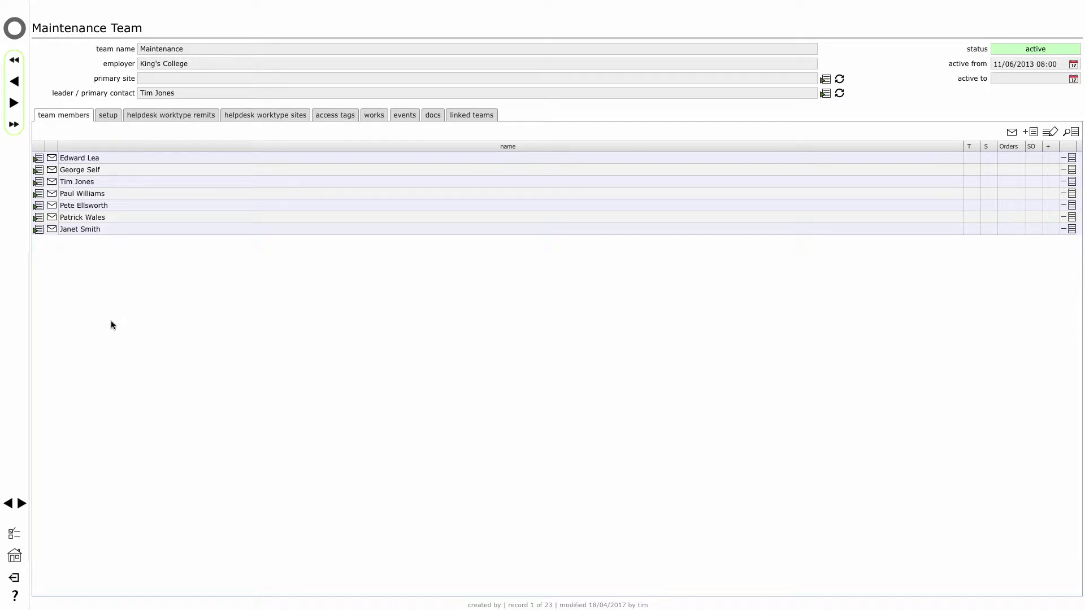
In the Maintenance team's setup, turn off initial assignment to the primary/lead and turn on member worktype remits
click(109, 116)
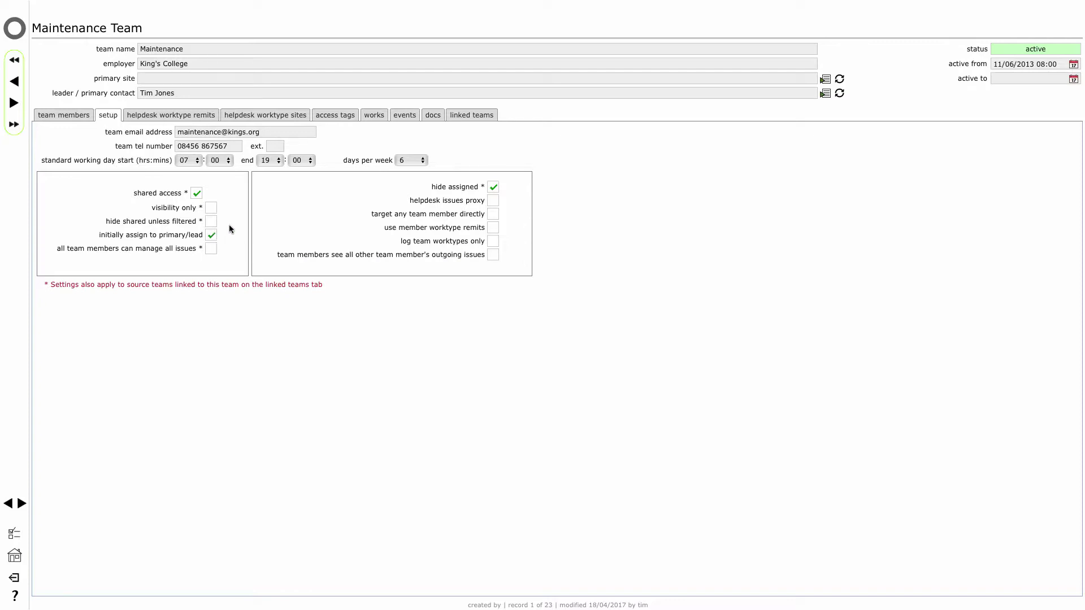
click(211, 234)
mouse_move(213, 224)
mouse_move(213, 248)
mouse_move(492, 192)
mouse_move(513, 213)
Review the Maintenance team's helpdesk worktype remits, setup options and linked teams
click(185, 117)
click(139, 116)
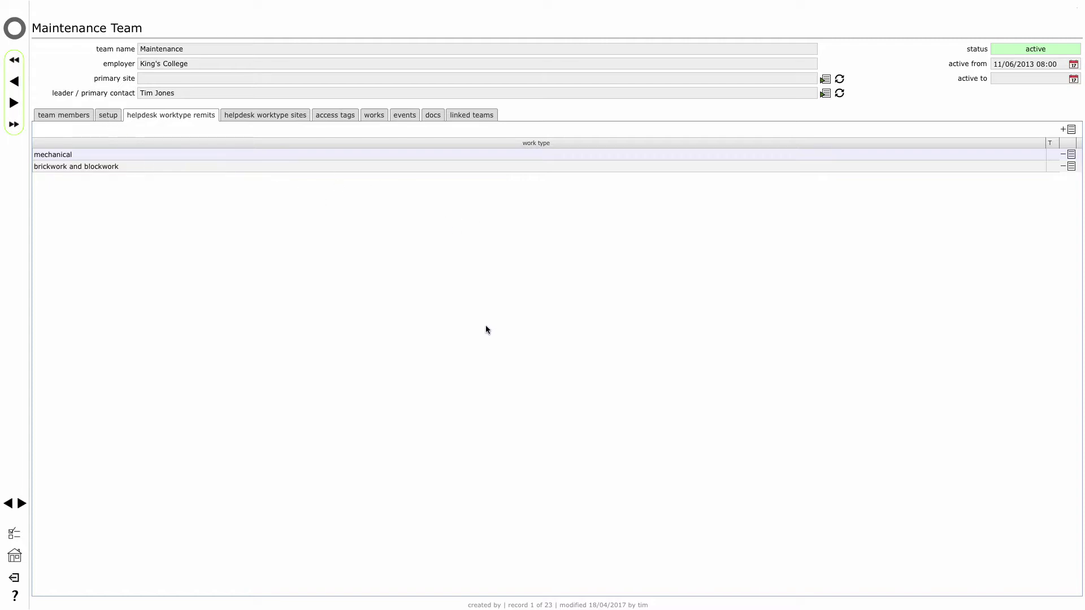
key(ctrl+Page_Up)
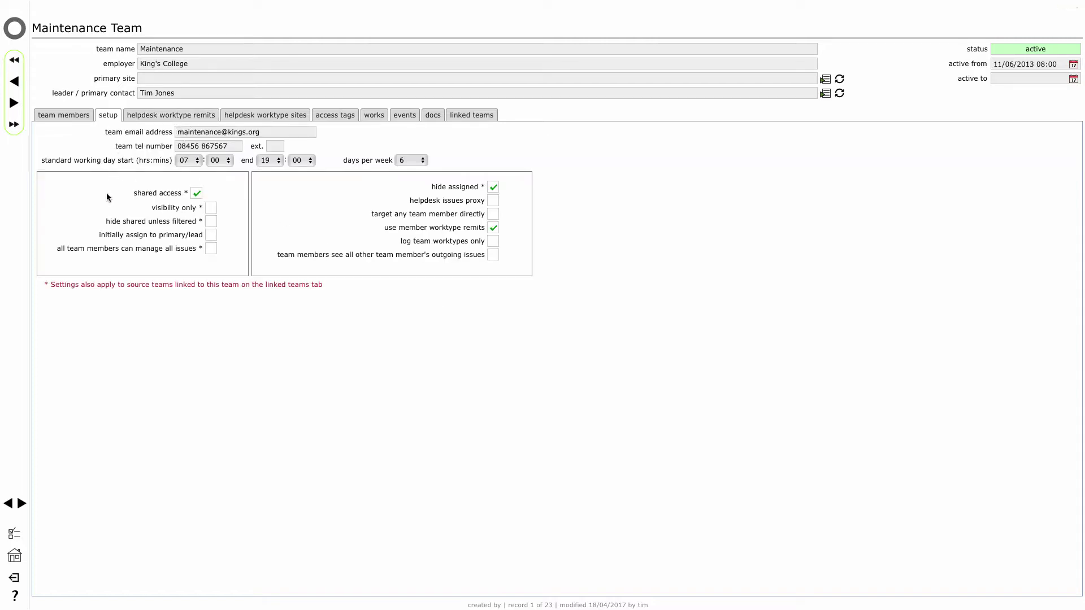
click(140, 119)
click(171, 115)
click(472, 115)
click(148, 115)
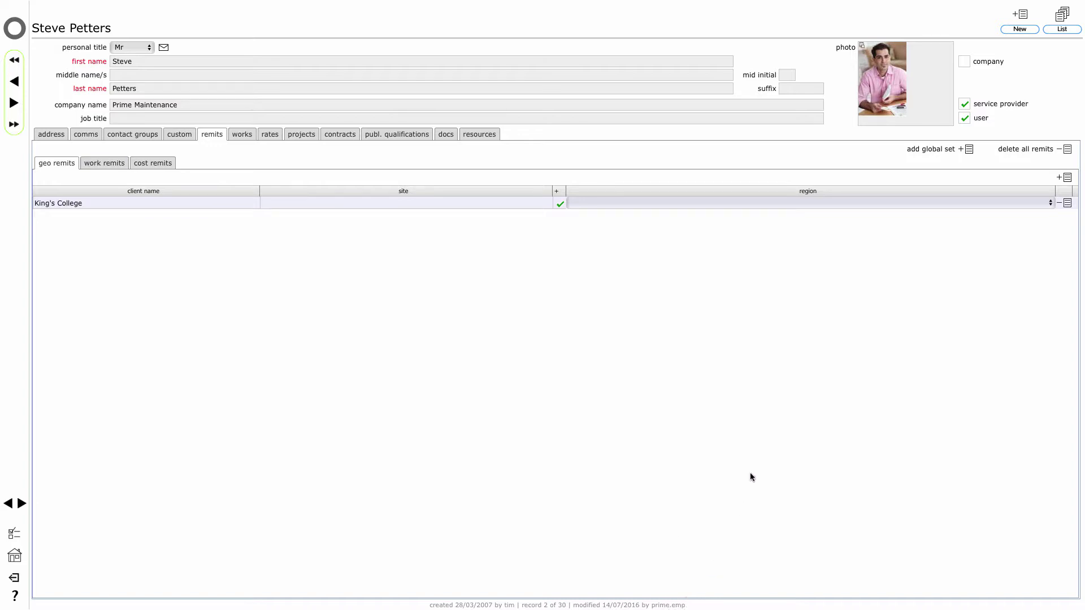
View the regions available for the service provider's King's College geo remit without choosing one
click(720, 203)
scroll(762, 434, down, 5)
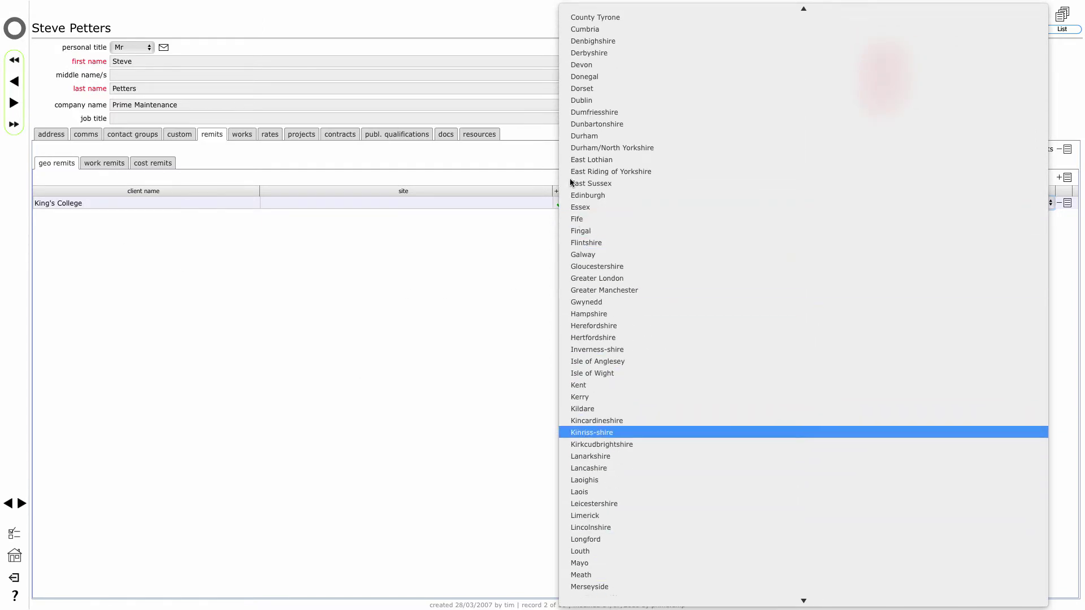
click(551, 184)
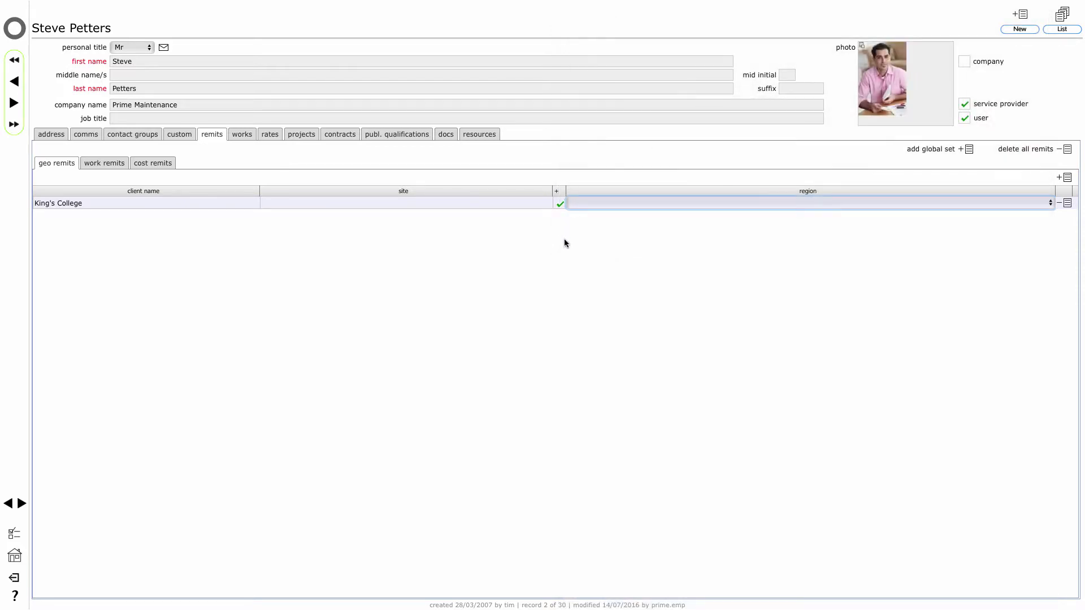
Start a site-specific work remit for the service provider with King's College as both client and site
click(556, 306)
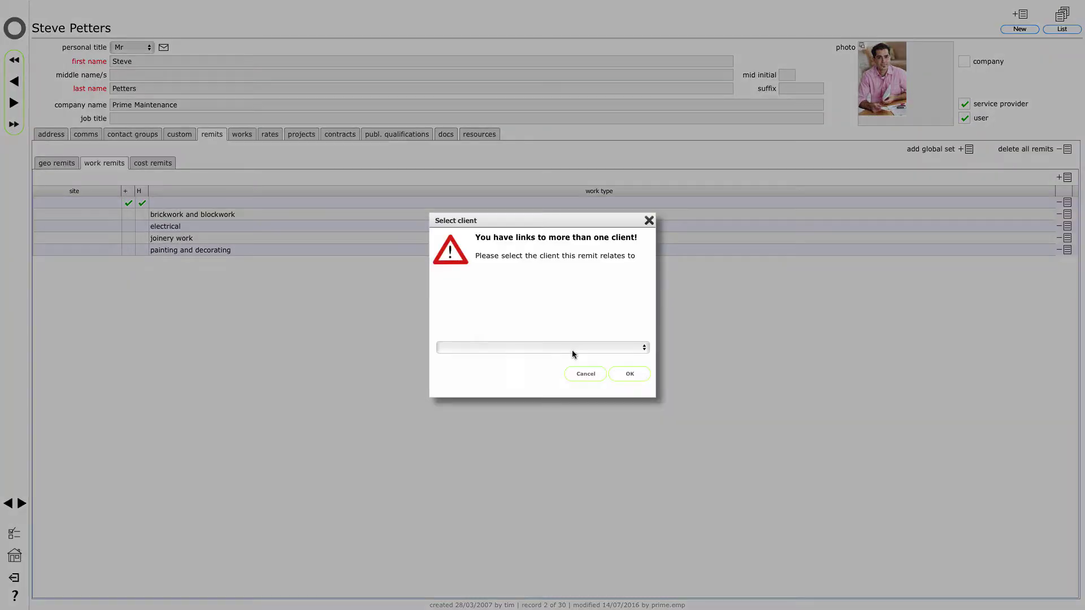
key(space)
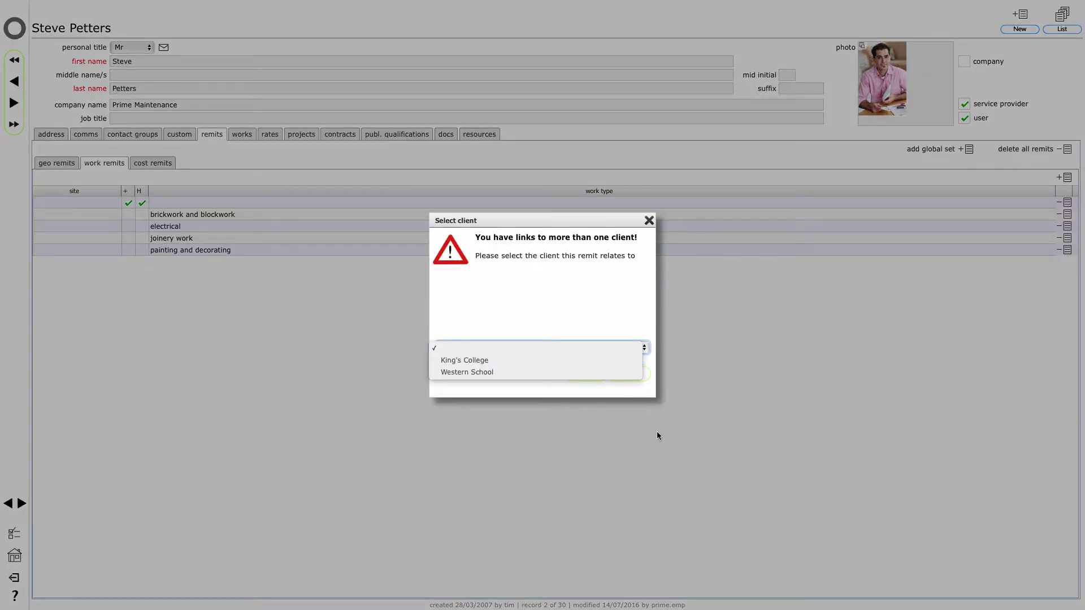
key(Down)
key(Return)
key(Return)
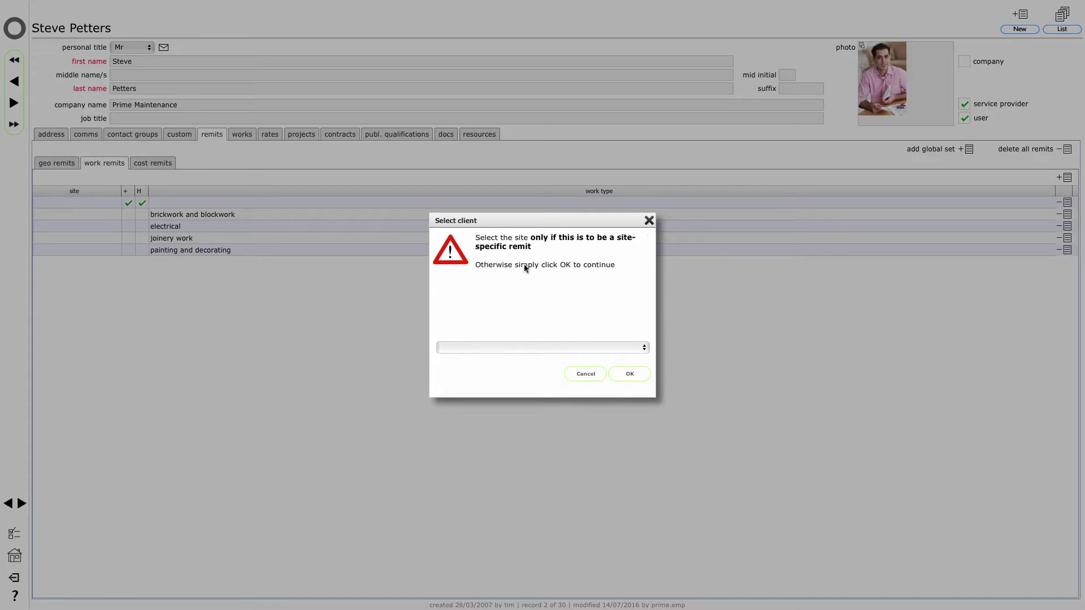
key(space)
key(Down)
key(Return)
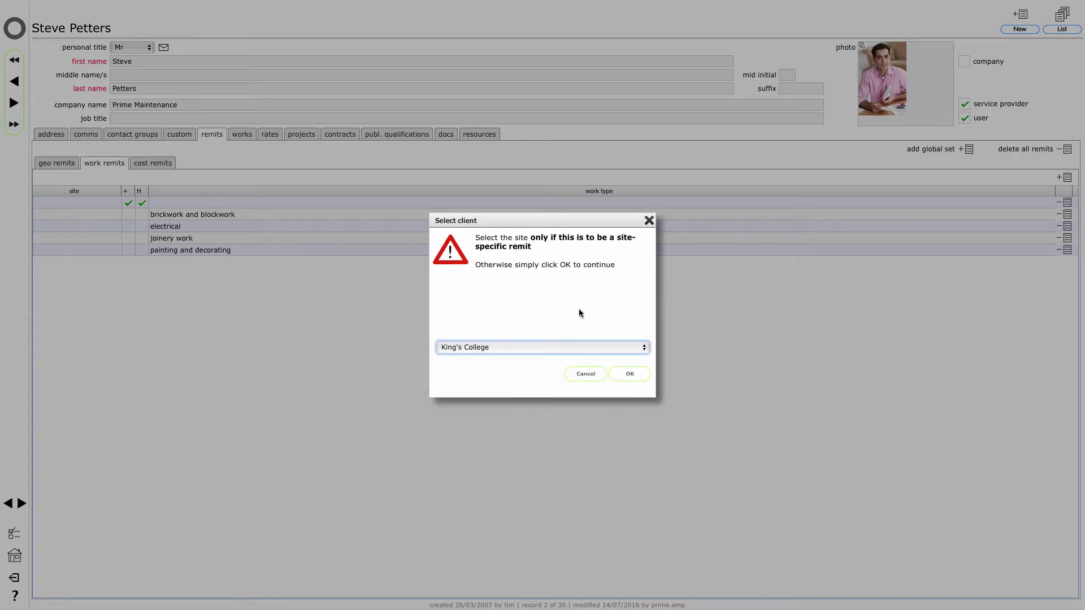
key(Return)
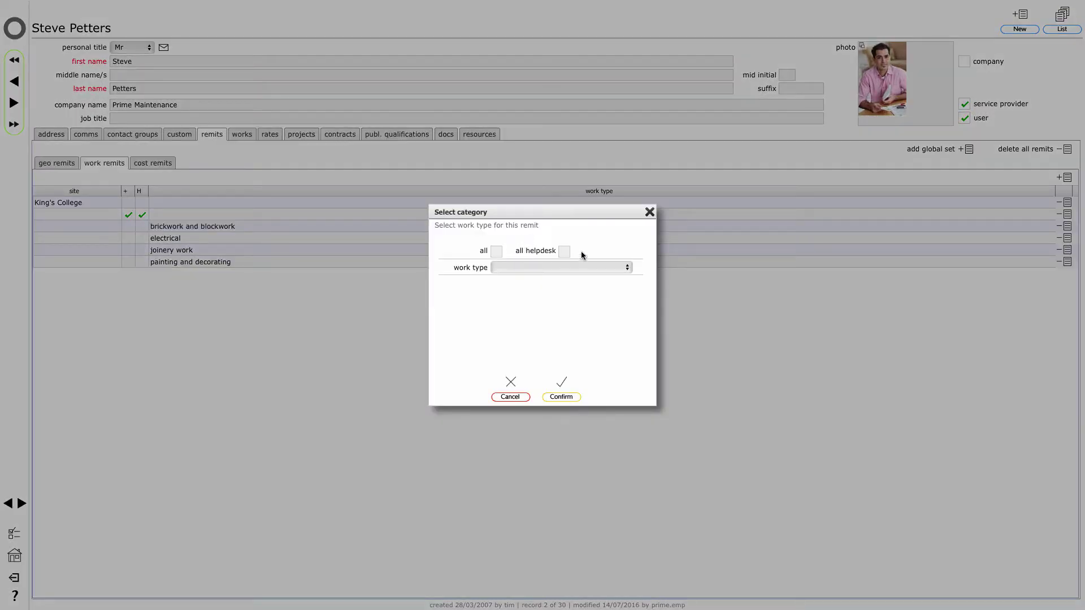
Look through the work types offered for the new remit and cancel it without choosing one
key(space)
key(g)
key(l)
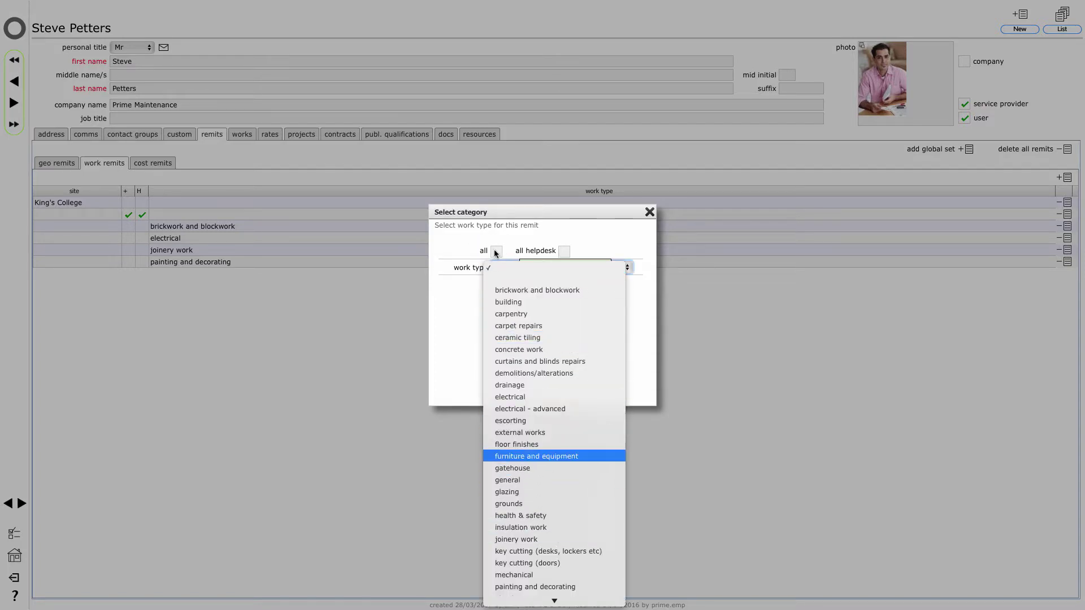
click(496, 255)
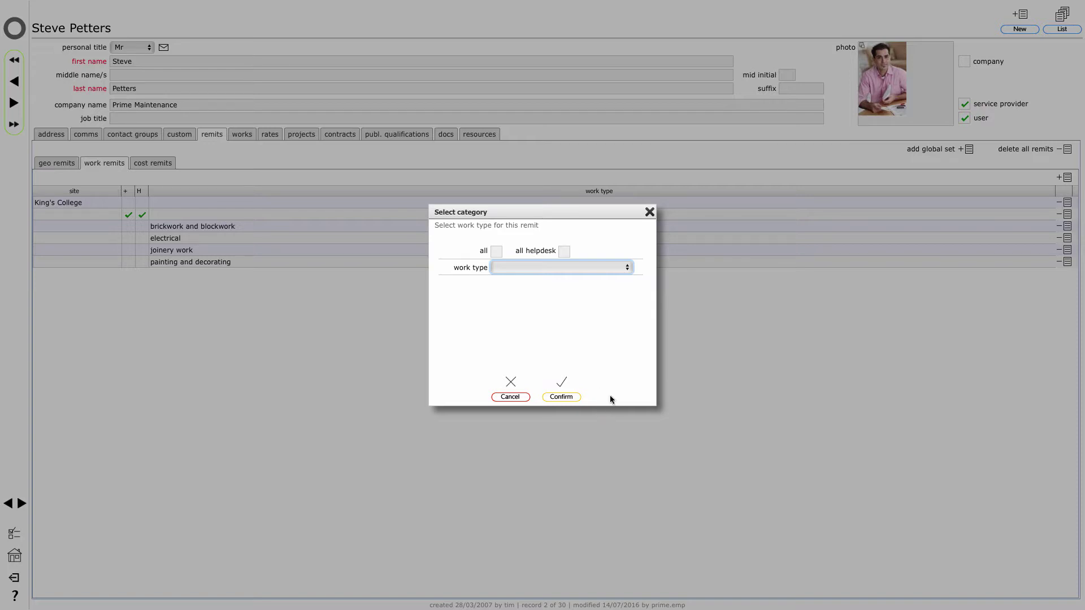
key(space)
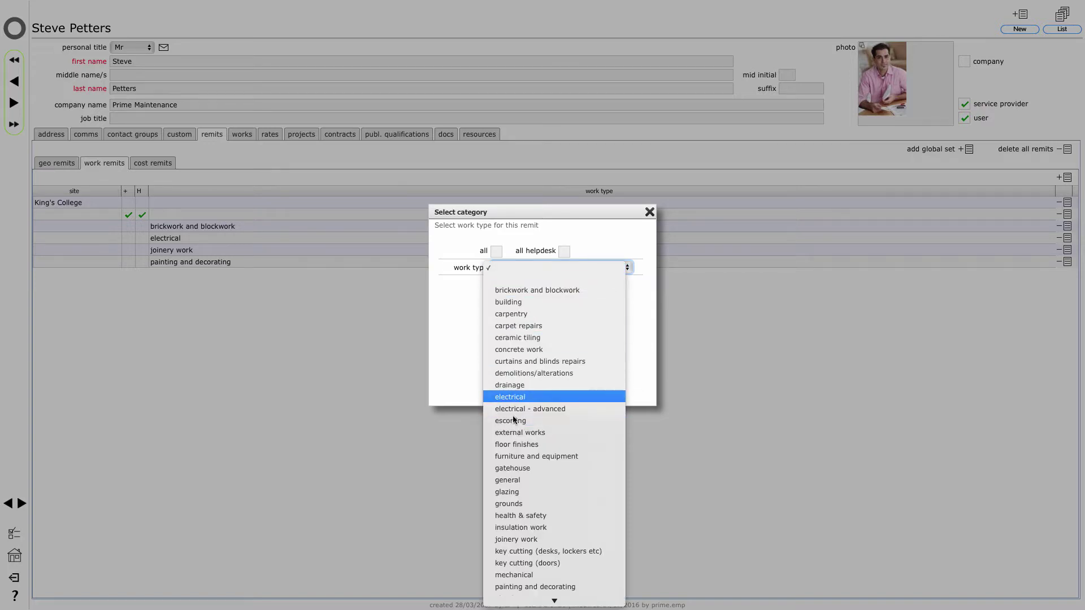
key(Down)
key(Up)
key(Down)
key(Up)
key(Escape)
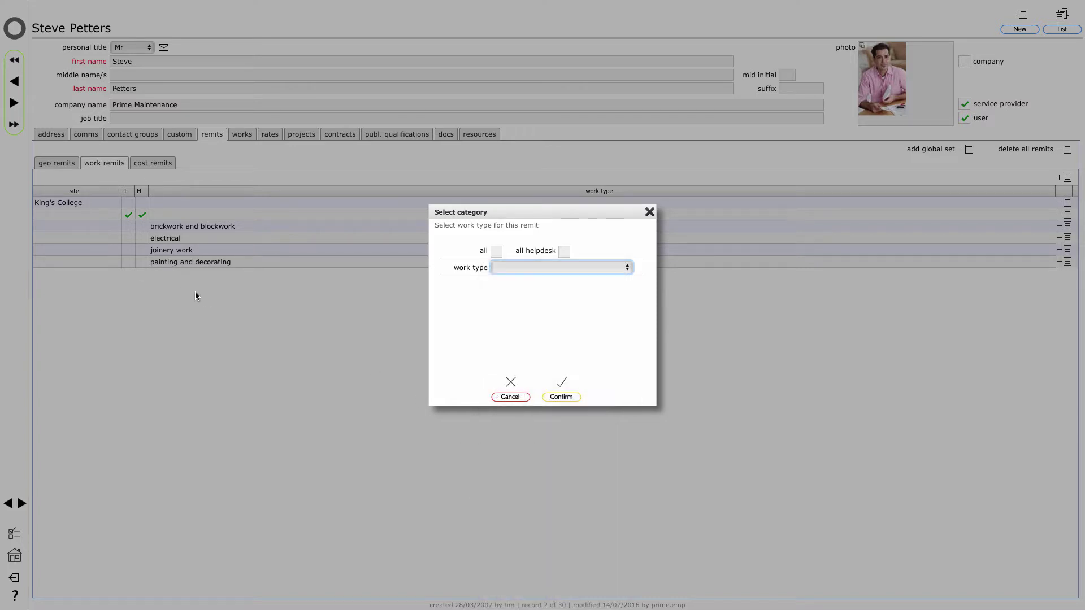
key(Escape)
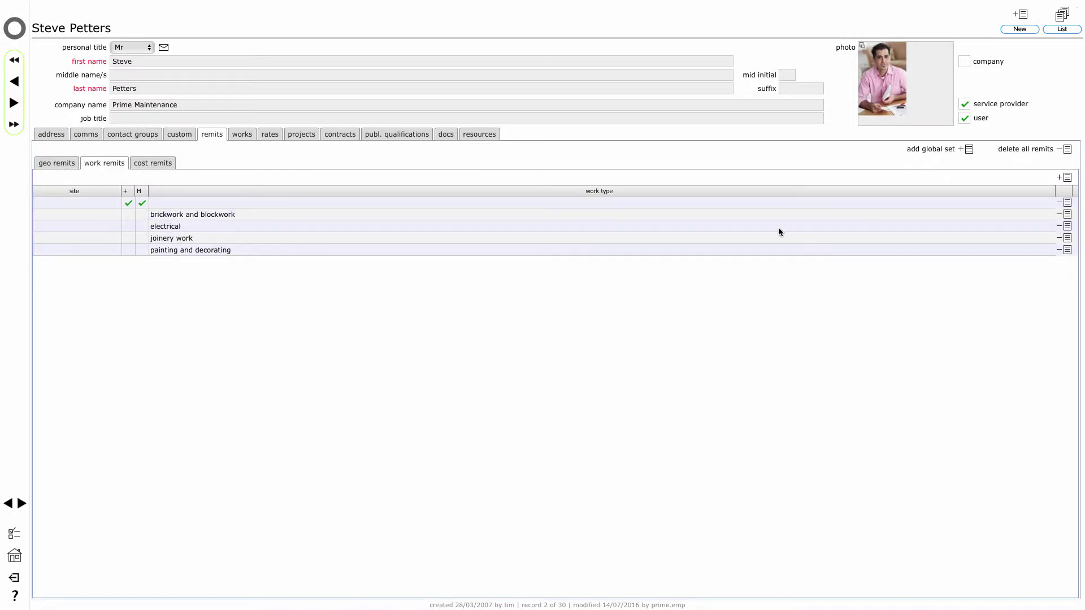
View the service provider's cost remits and the explanation of the cost plus setting
click(153, 163)
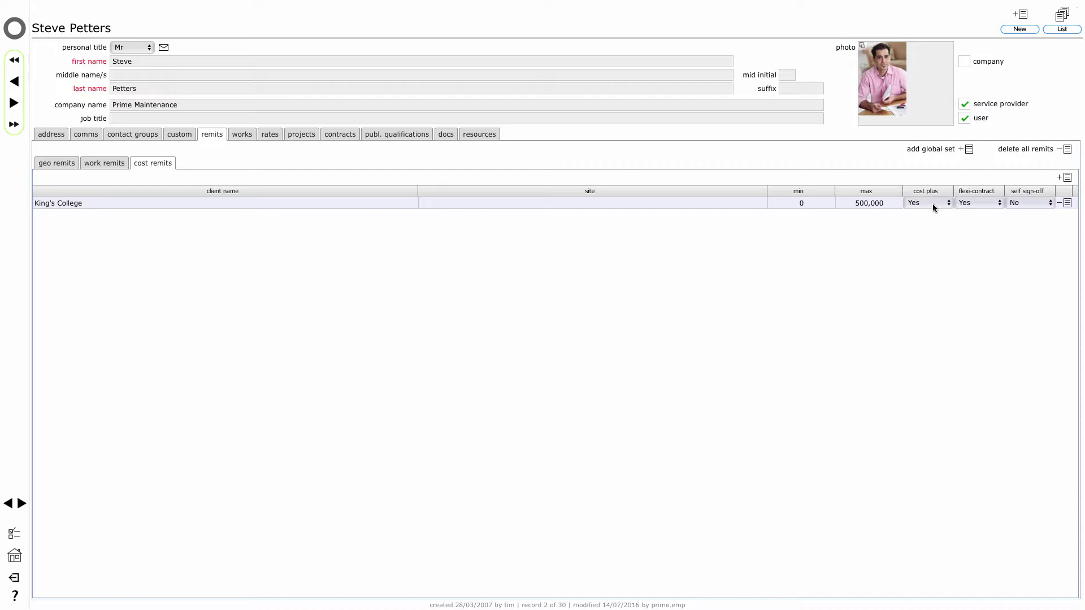
mouse_move(932, 207)
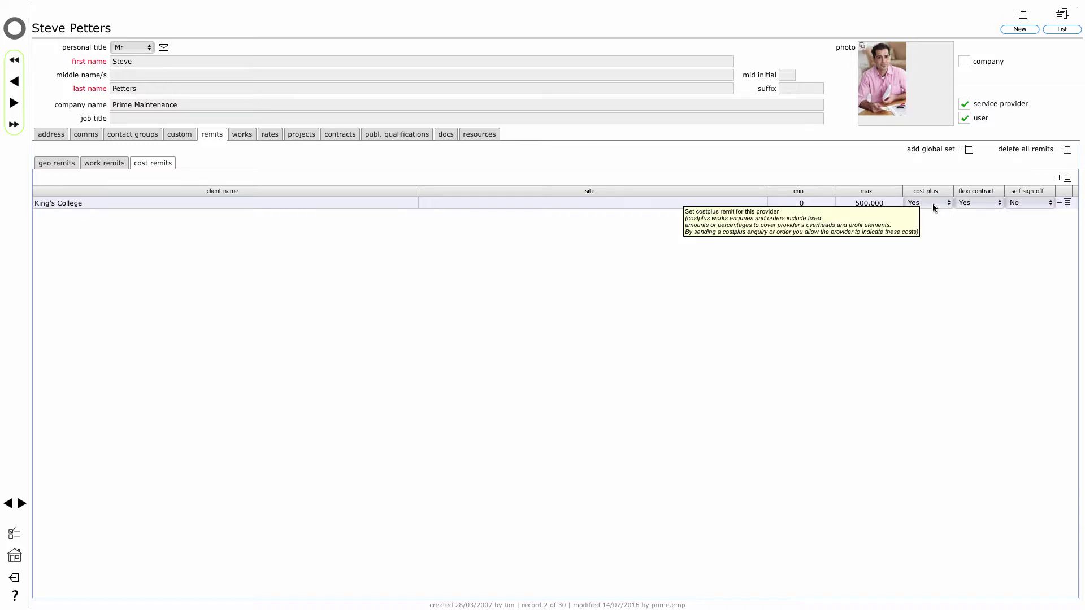
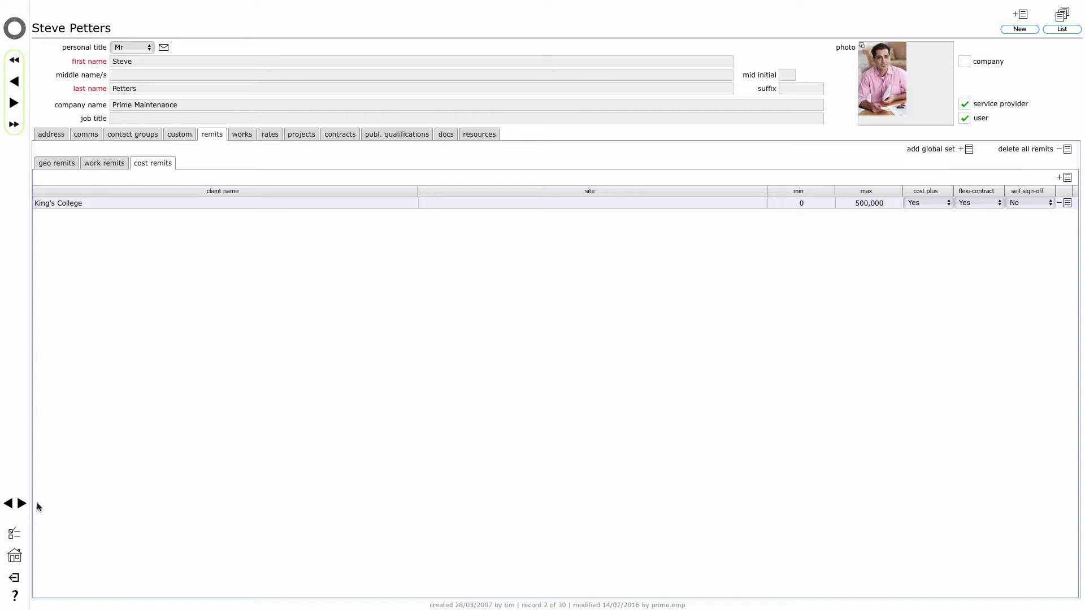
Open the user preferences and review the default view access options for uploaded documents without changing the setting
click(14, 556)
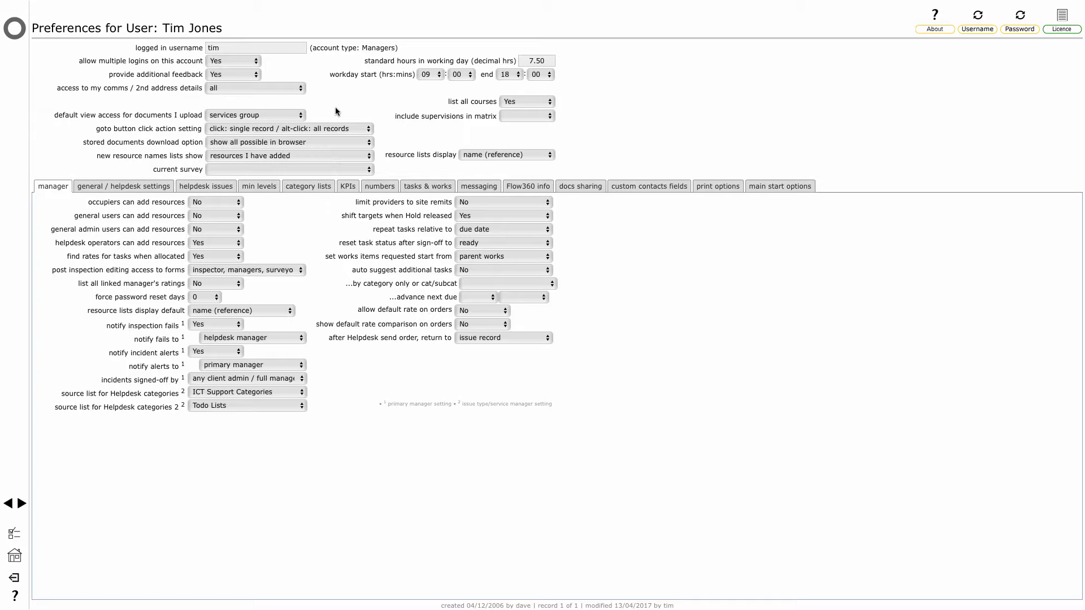
click(274, 119)
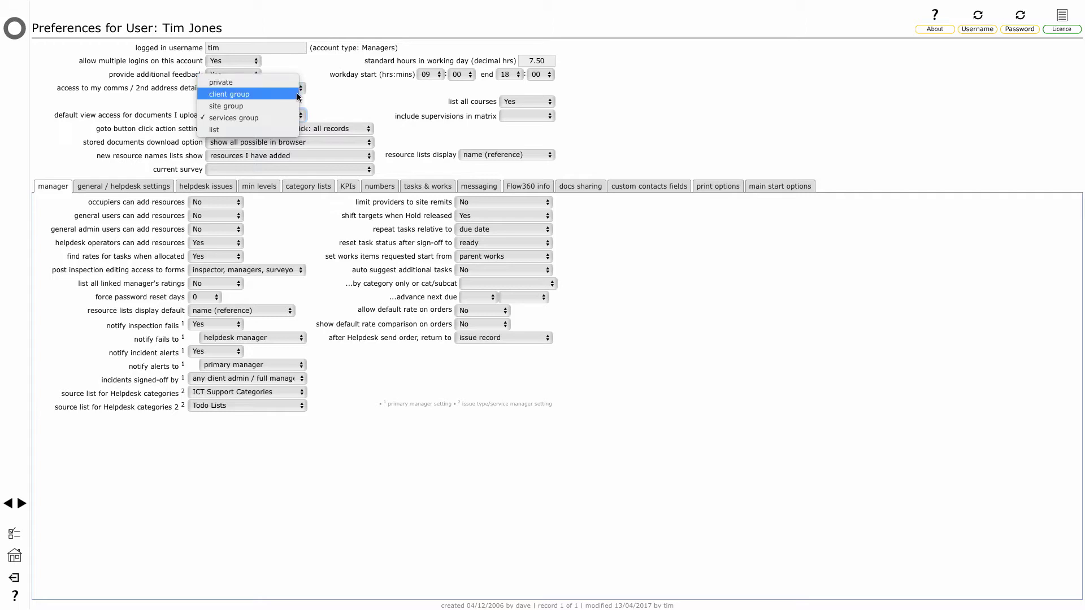
click(364, 98)
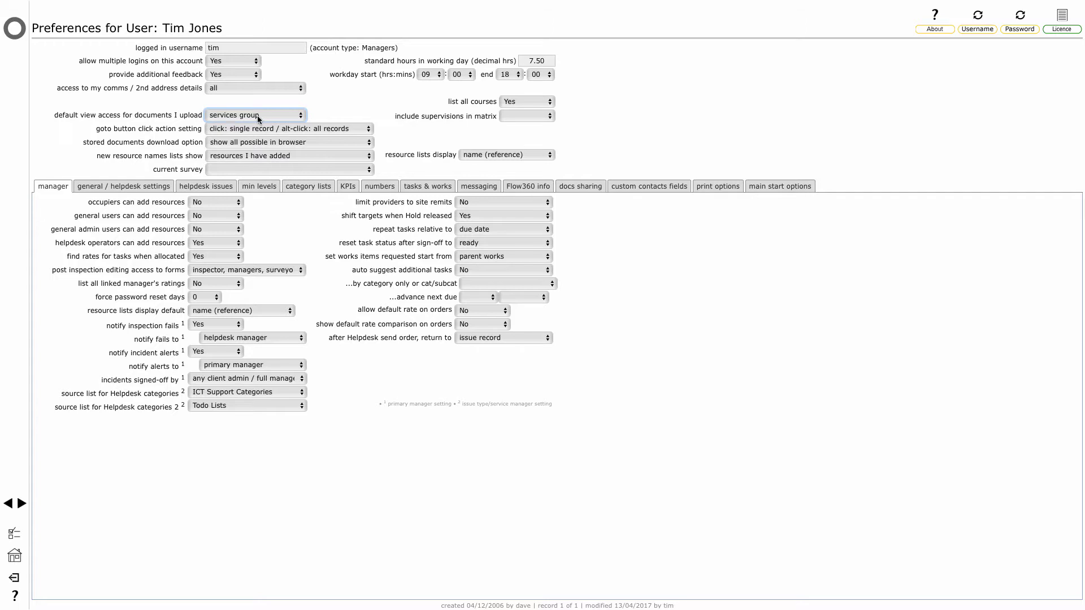
click(288, 116)
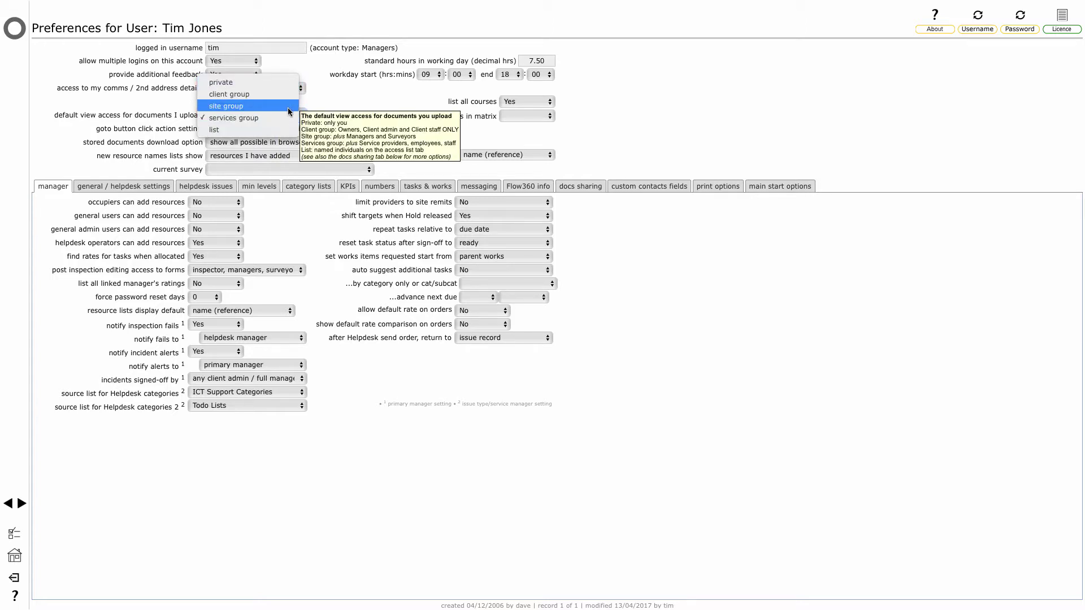
click(350, 97)
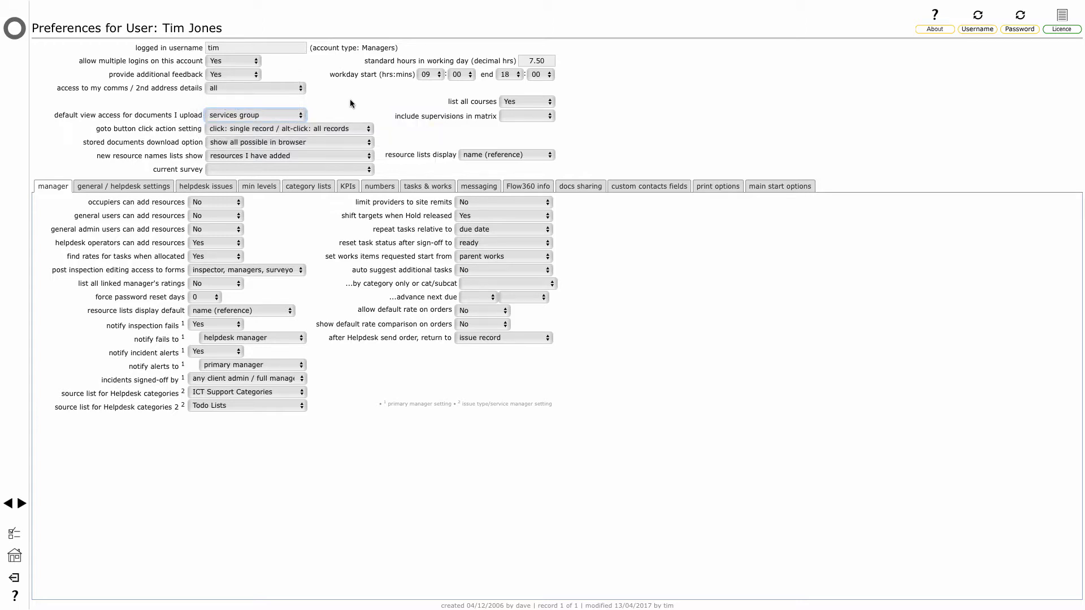
Switch the default view access for uploaded documents to site group, and set it back to services group
click(284, 116)
click(368, 101)
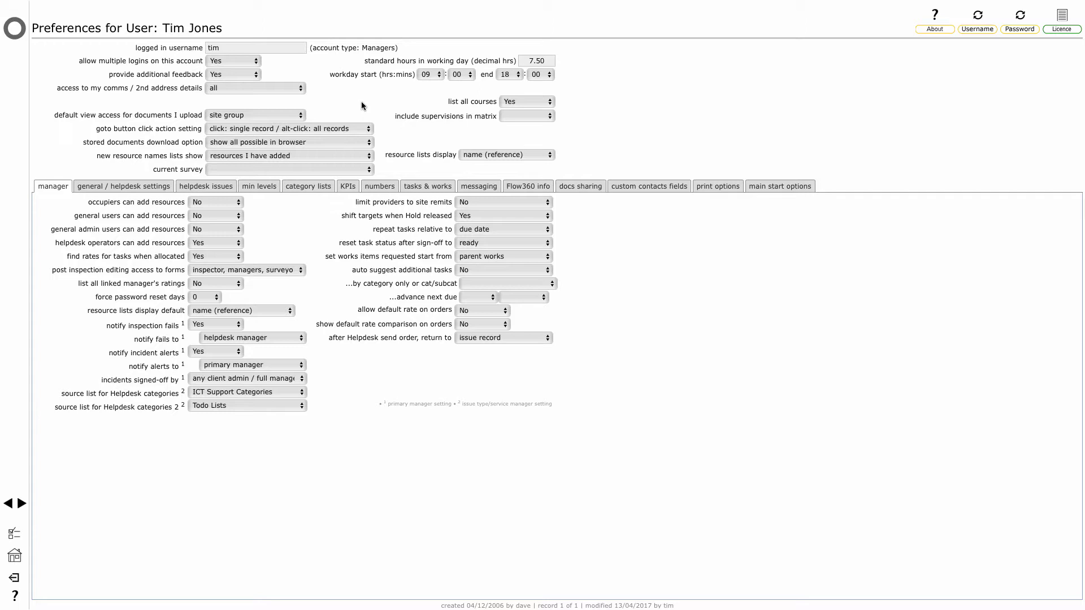
click(262, 116)
click(265, 130)
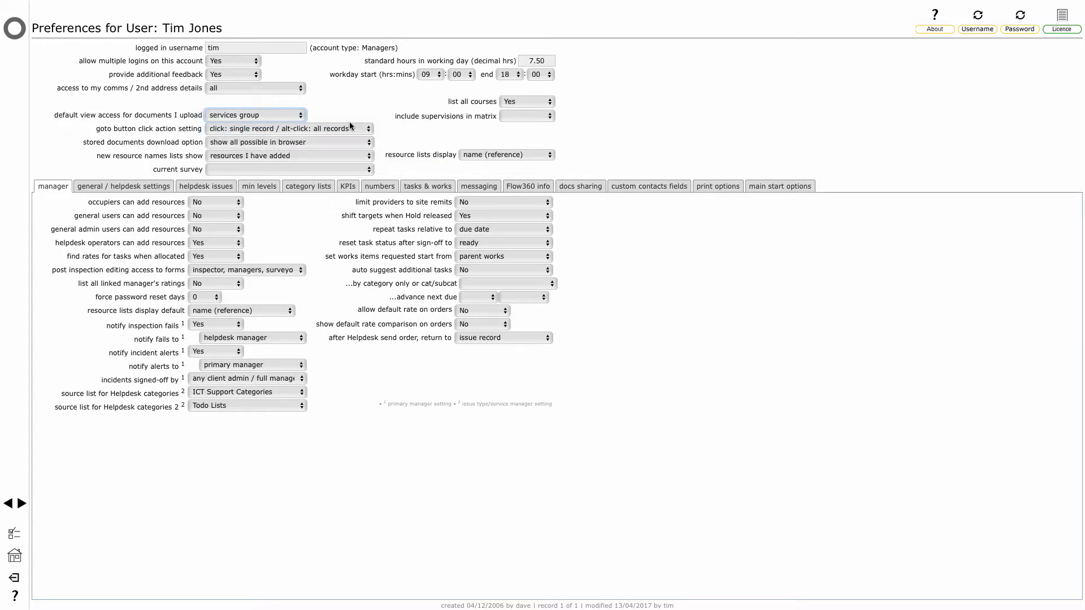
click(355, 105)
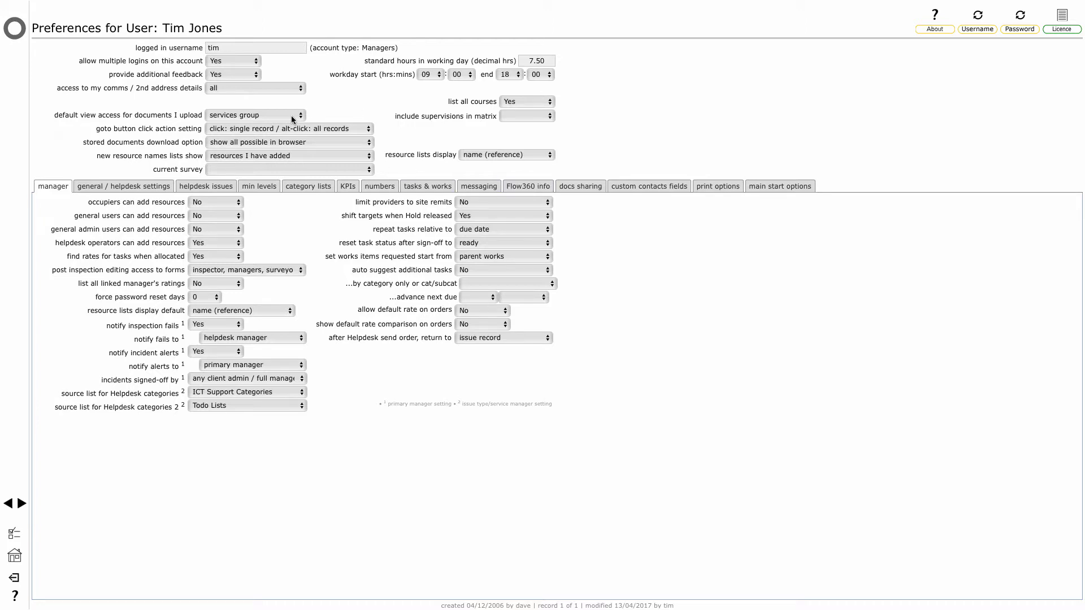
Review the default view access options for uploaded documents and their explanation without choosing another one
mouse_move(292, 119)
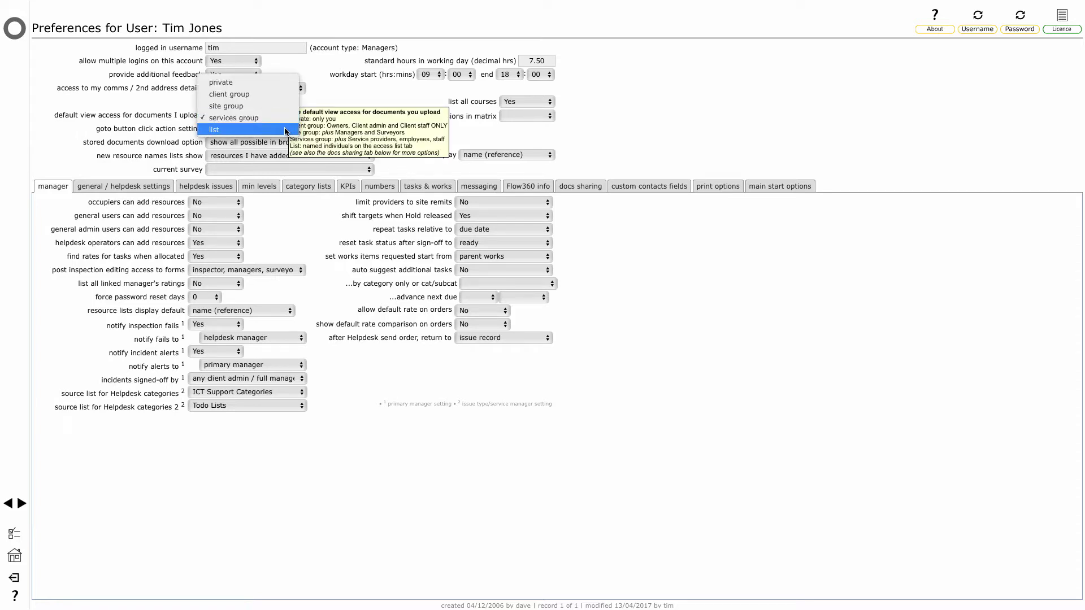
click(337, 93)
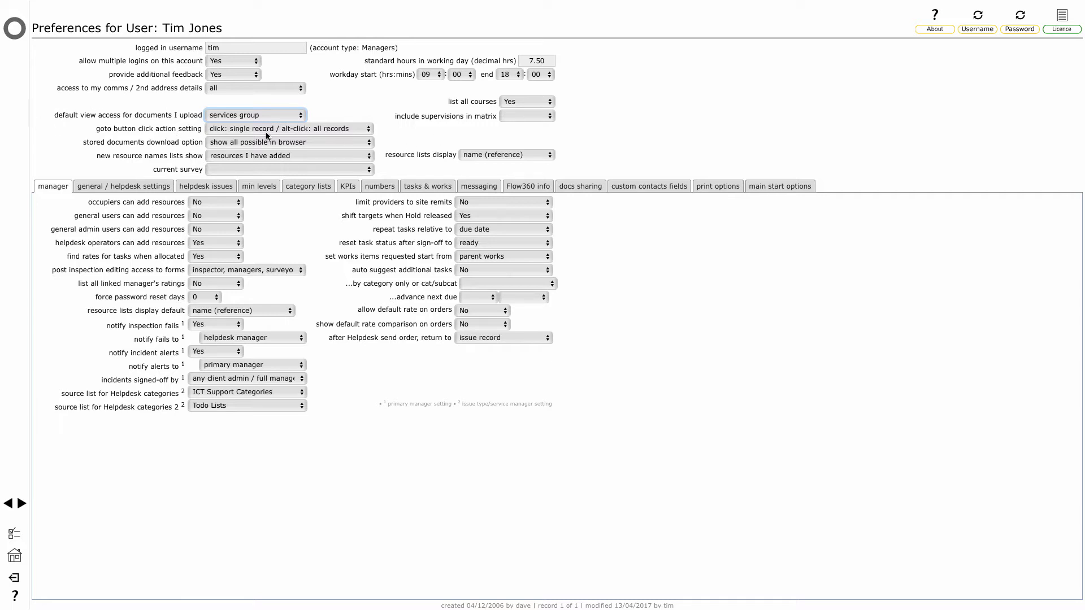
click(368, 111)
mouse_move(225, 118)
mouse_move(291, 113)
View the contacts who share access to the user's own documents and their permission flags, and return to the start screen
click(593, 187)
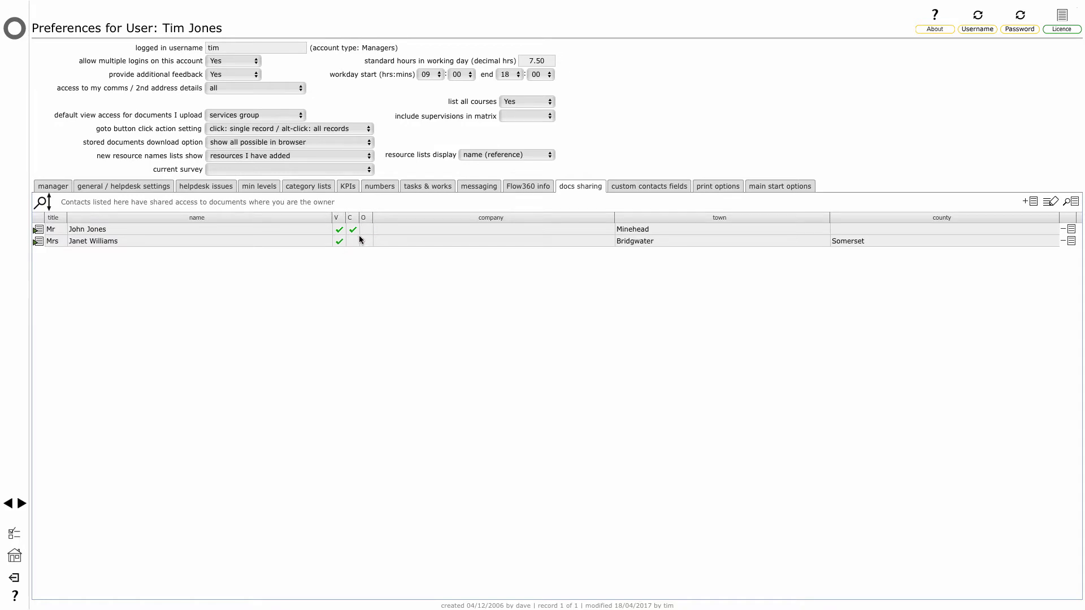
click(339, 229)
click(15, 30)
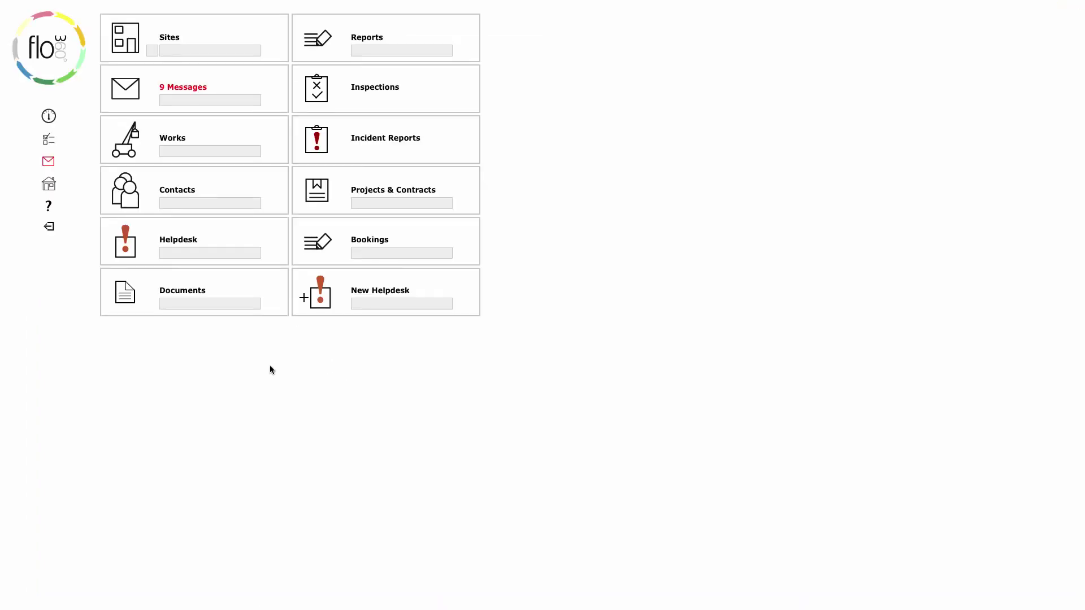
Search the documents for "asbestos" and open the ASBESTOS_REGISTER.doc record
click(206, 301)
text(asbestos)
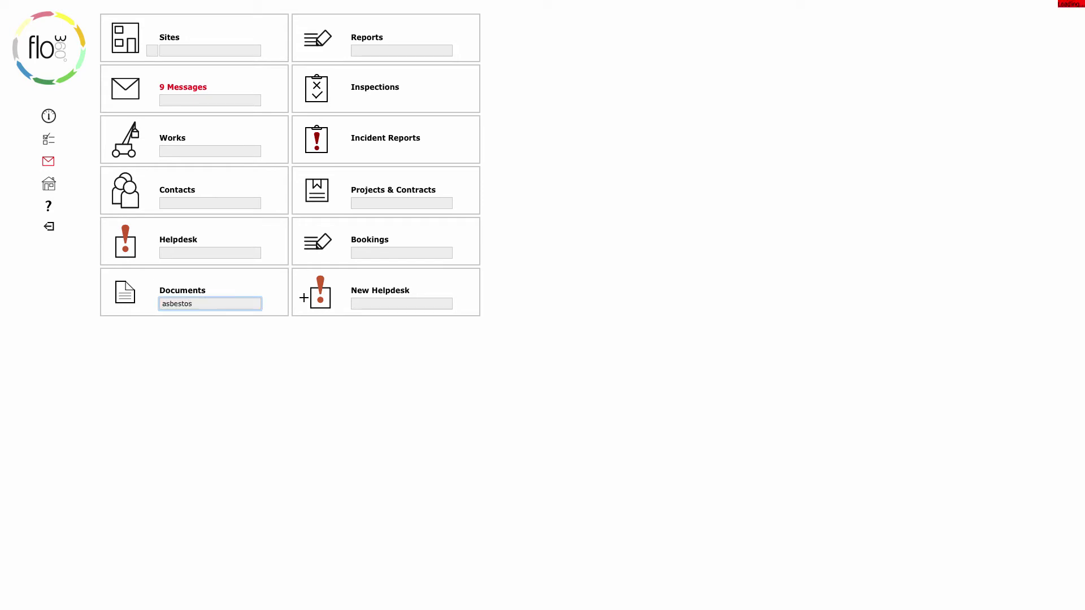
key(Return)
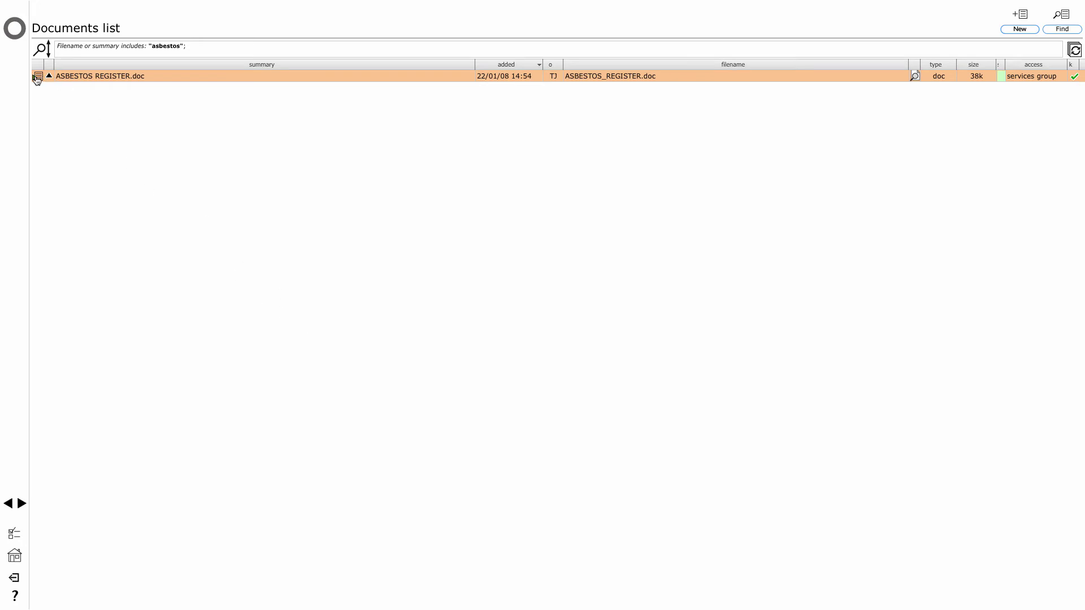
click(39, 77)
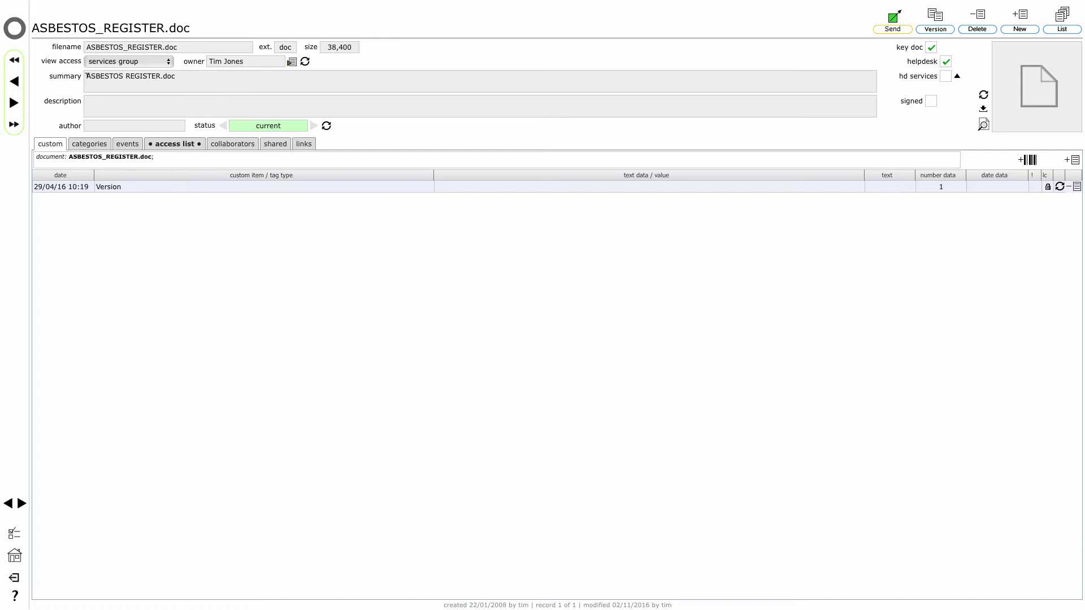
Examine the asbestos register's view access and owner, along with its access list, collaborators and shared contacts
mouse_move(142, 64)
mouse_move(306, 65)
click(171, 144)
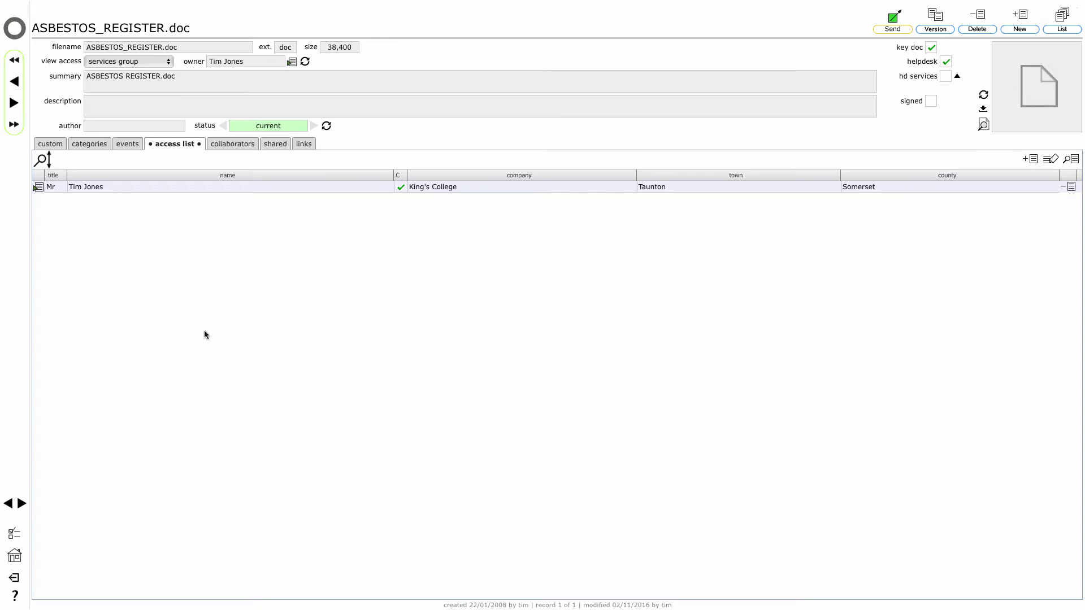
click(230, 146)
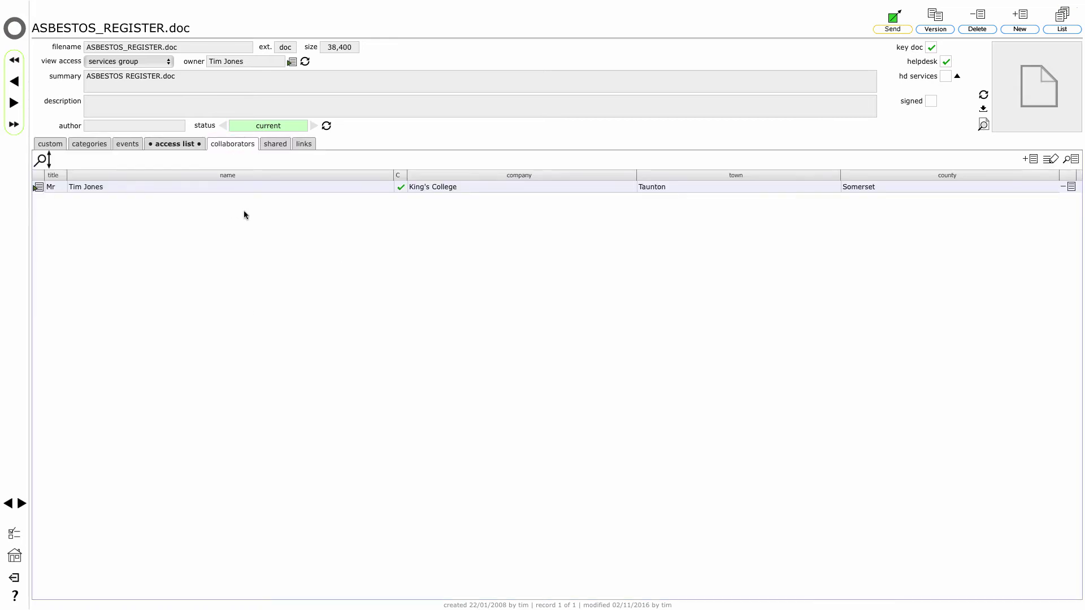
click(274, 145)
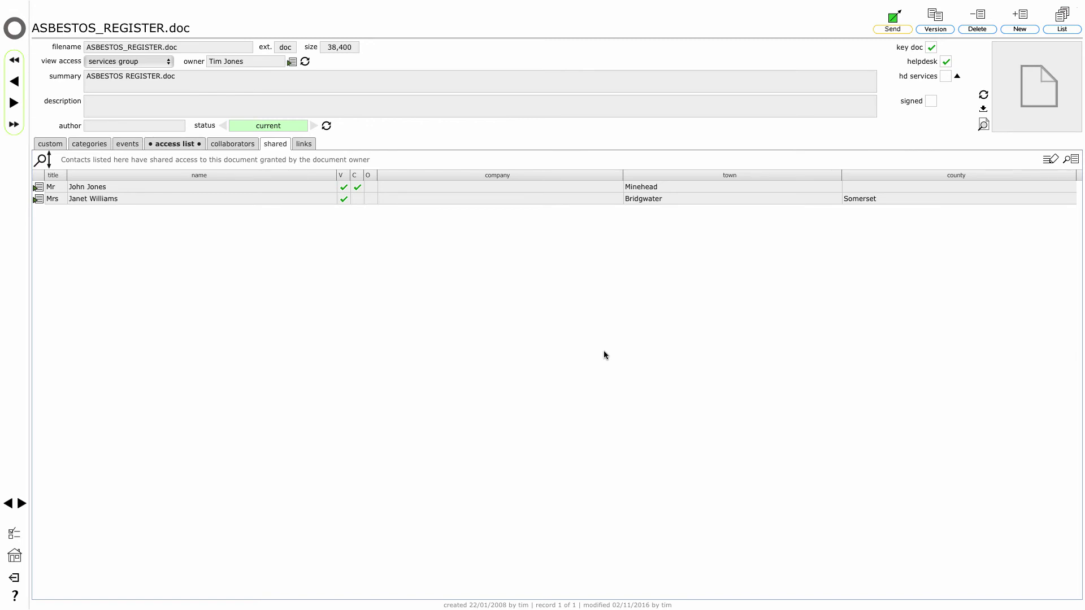
Start setting the Helpdesk services key document flag, view the applicable service types, and cancel without selecting any
click(946, 78)
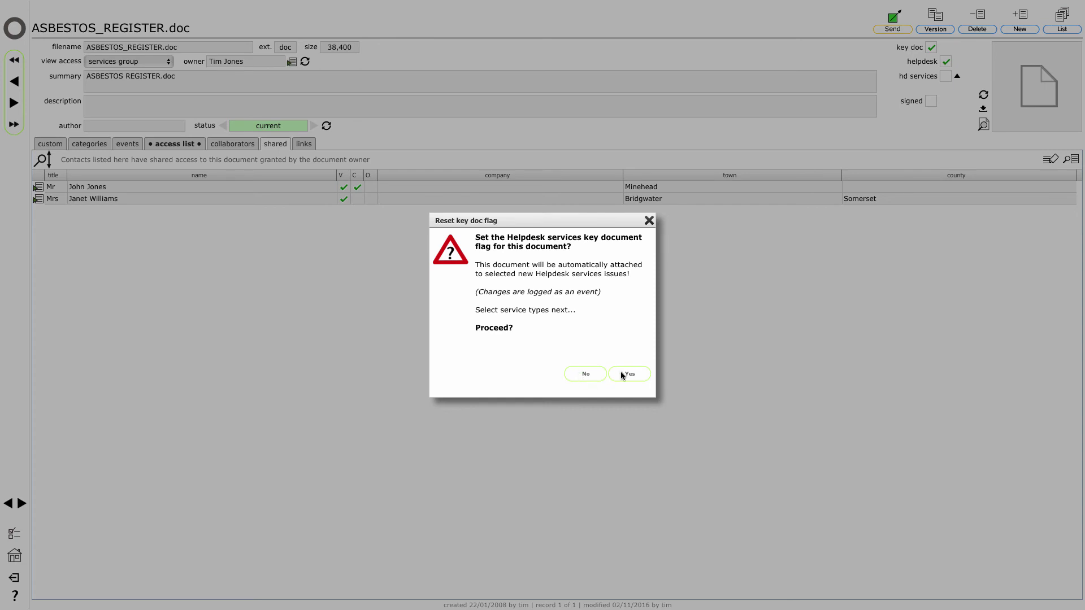
click(634, 372)
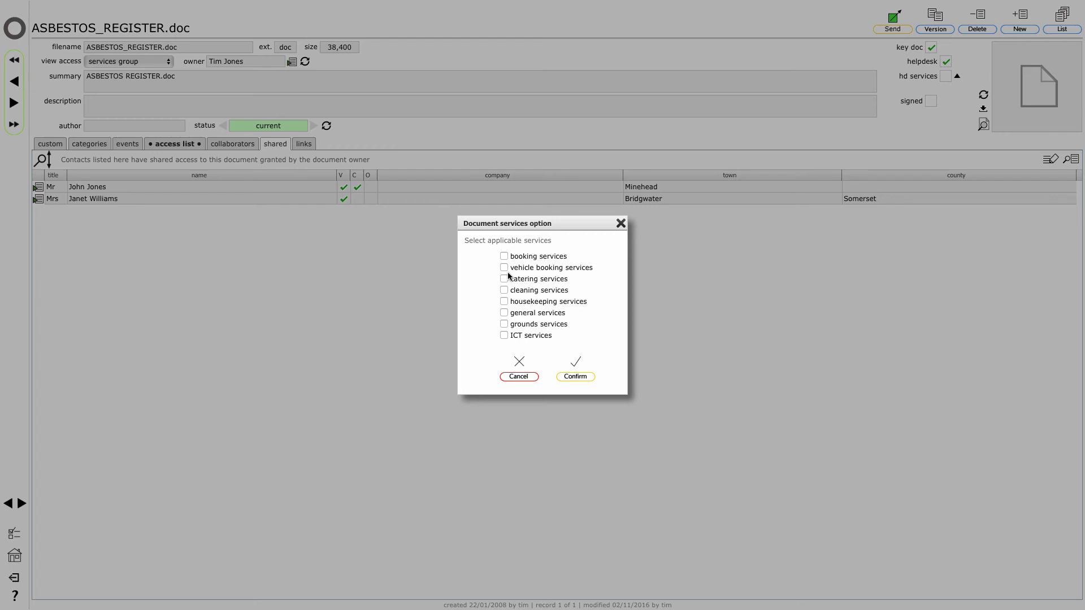
click(519, 377)
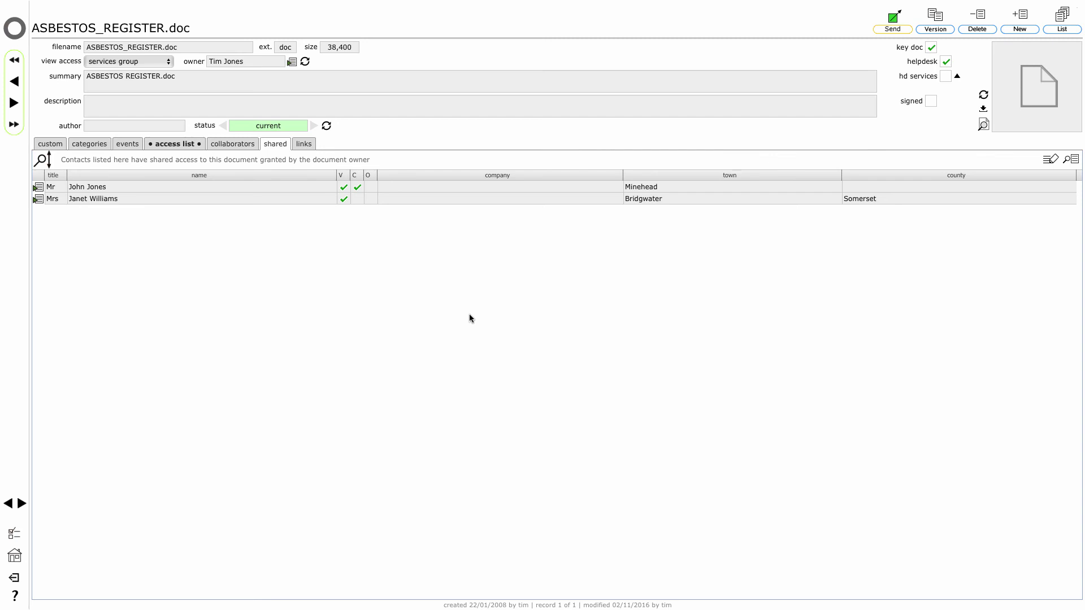
Open the King's College site record and compare the managers and surveyors in its personnel lists
click(16, 32)
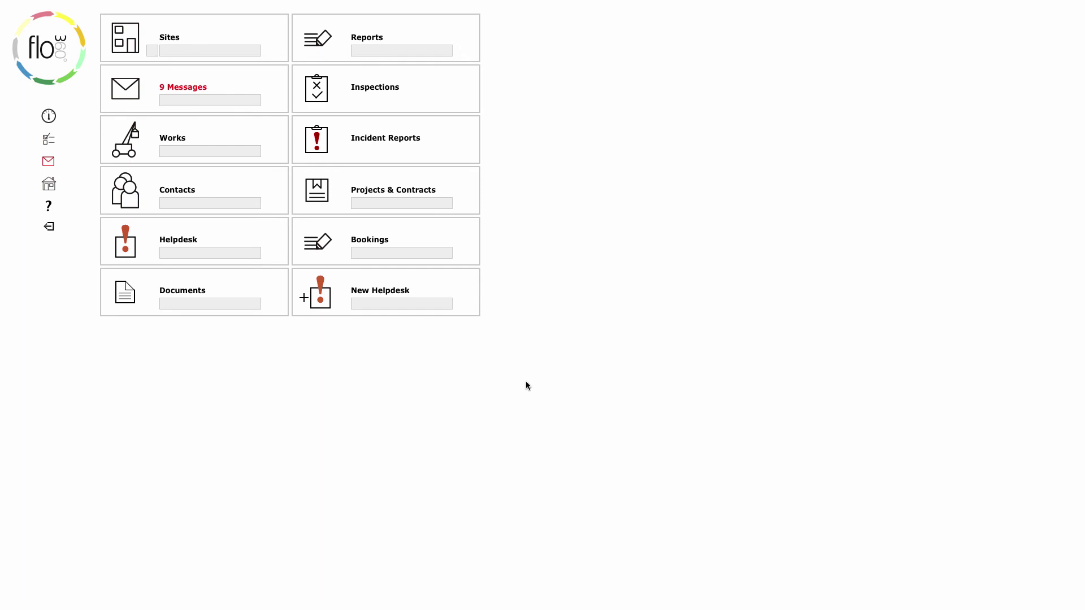
click(129, 41)
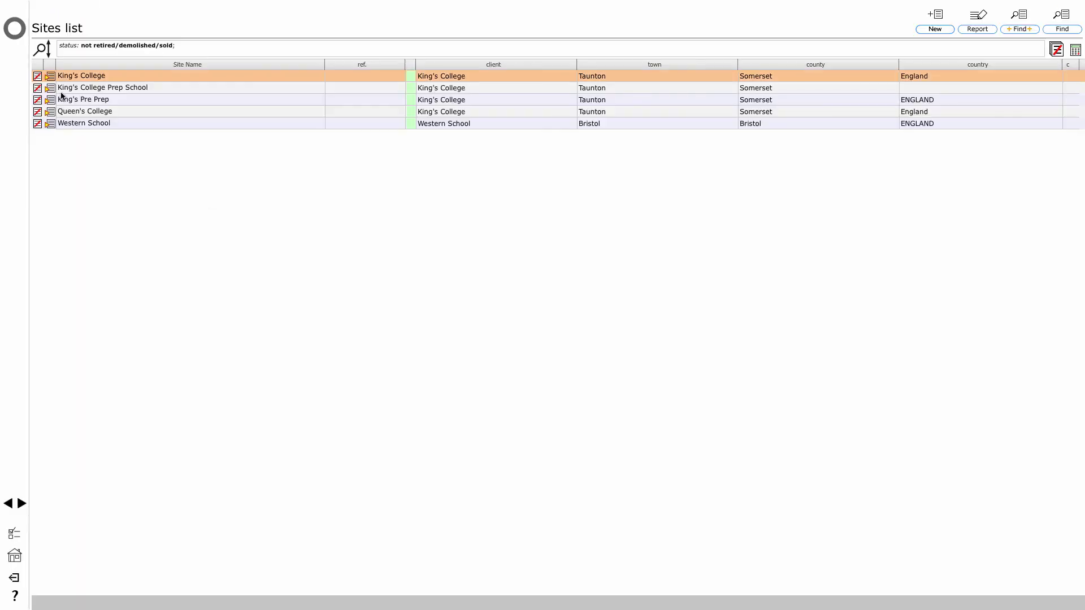
click(48, 78)
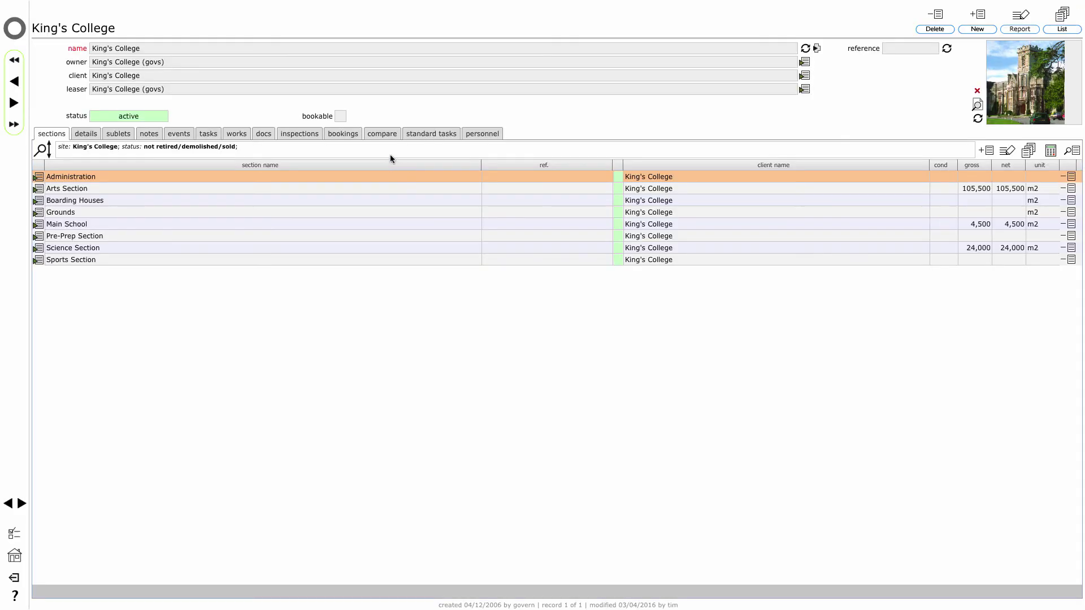
click(481, 133)
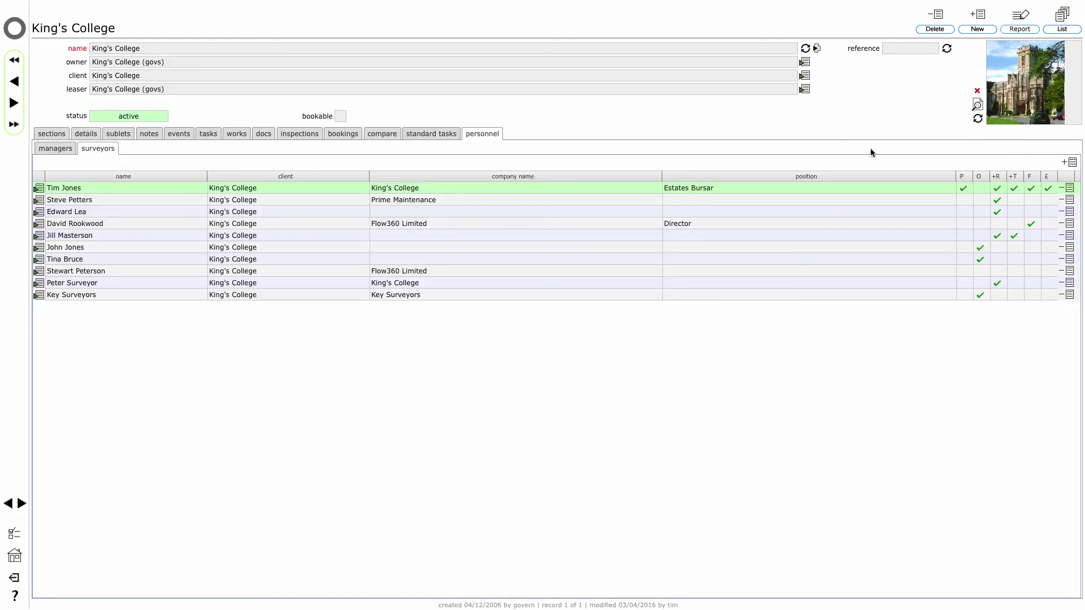
click(57, 149)
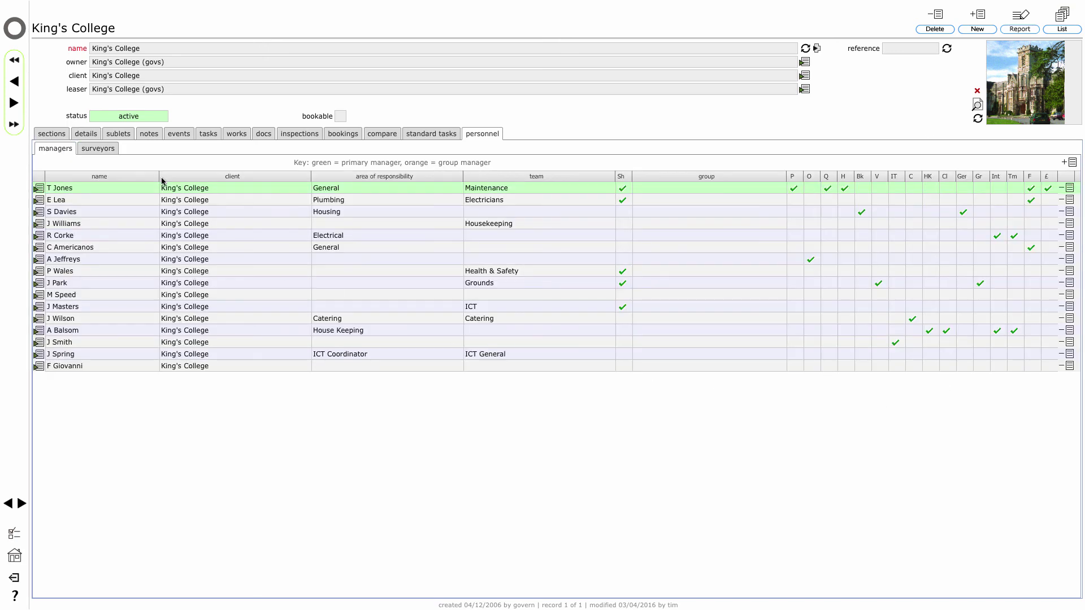
click(109, 152)
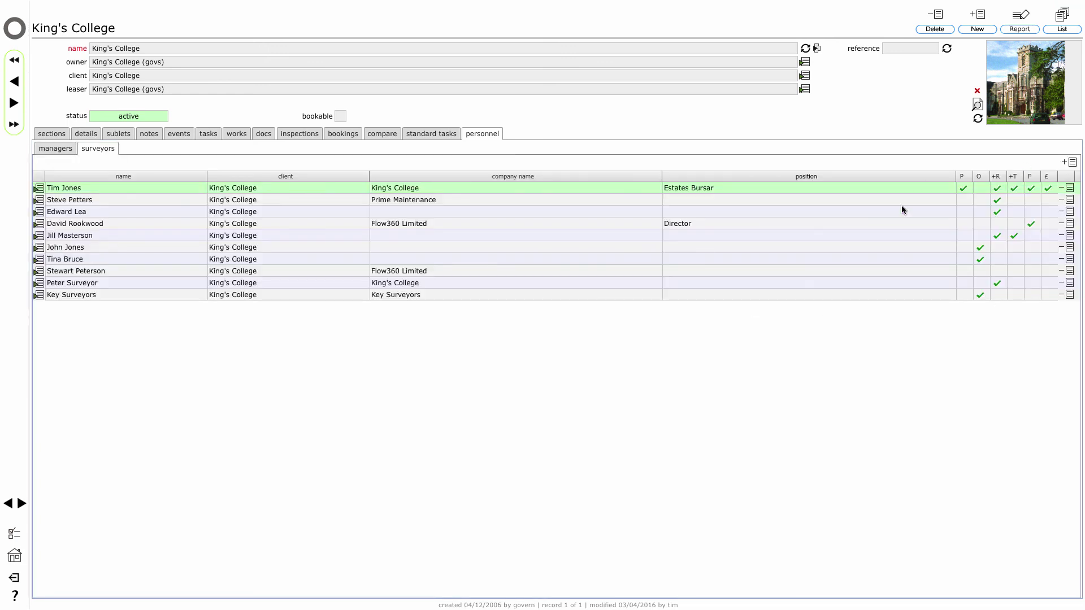
Open the Maintenance team from the manager home's employee teams, view its setup options, and return to the start screen
click(25, 556)
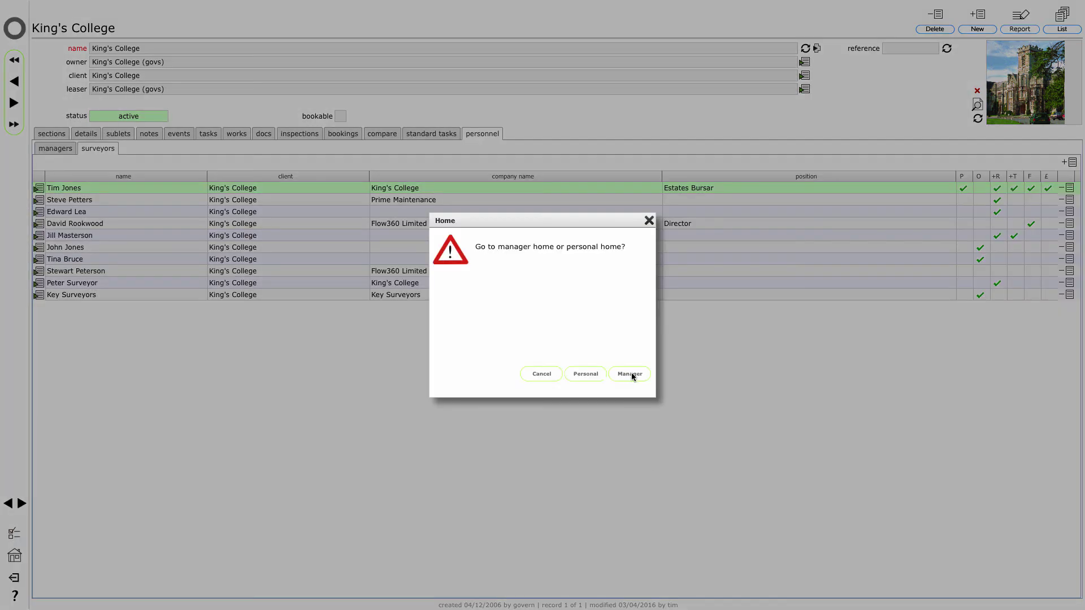
click(631, 373)
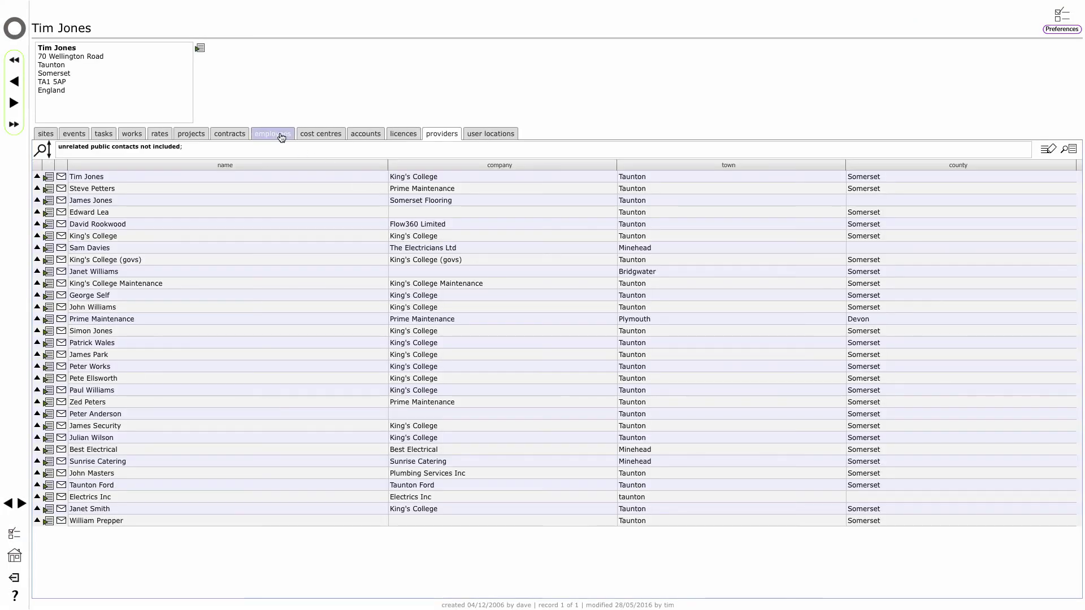
click(281, 137)
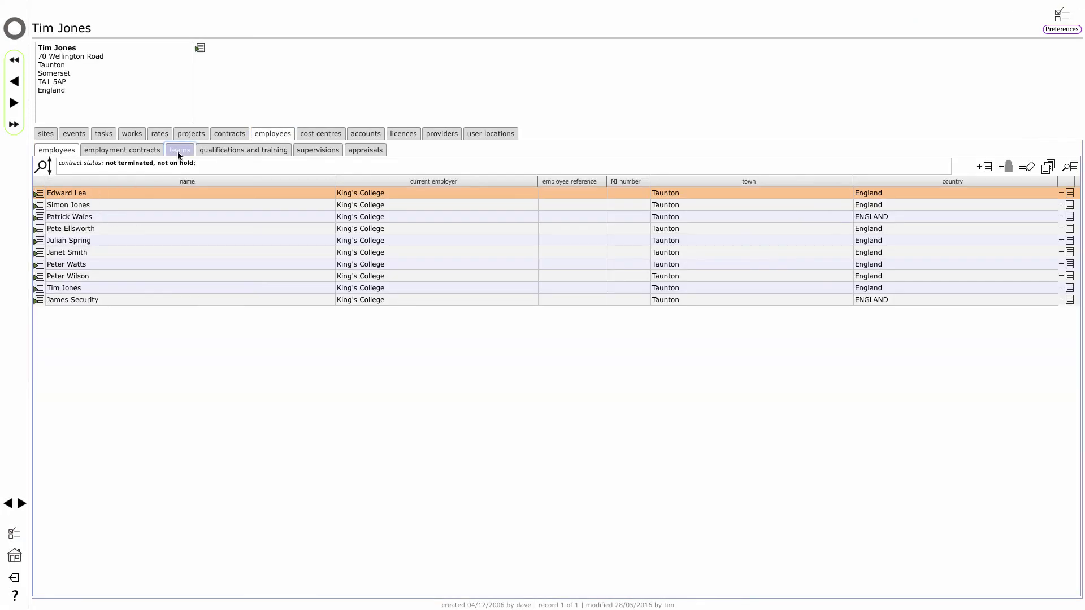
click(180, 150)
click(39, 195)
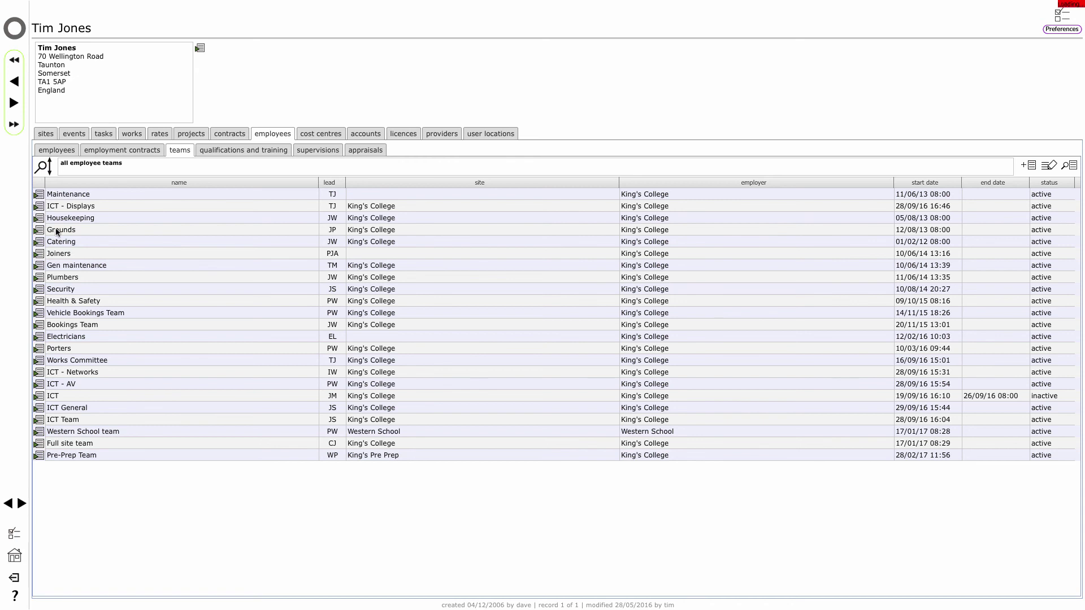
click(107, 115)
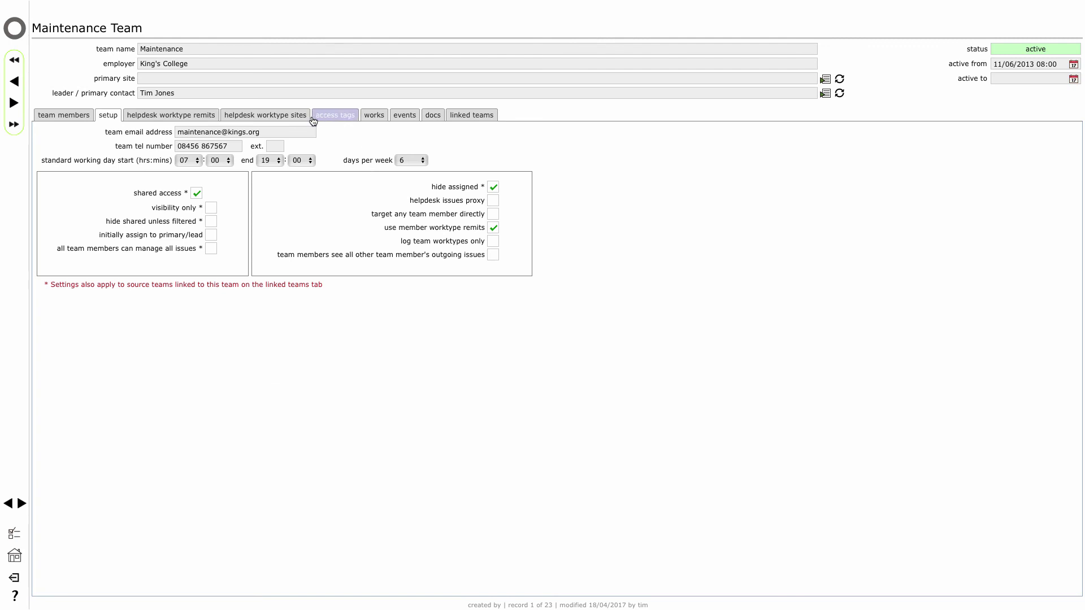
click(15, 33)
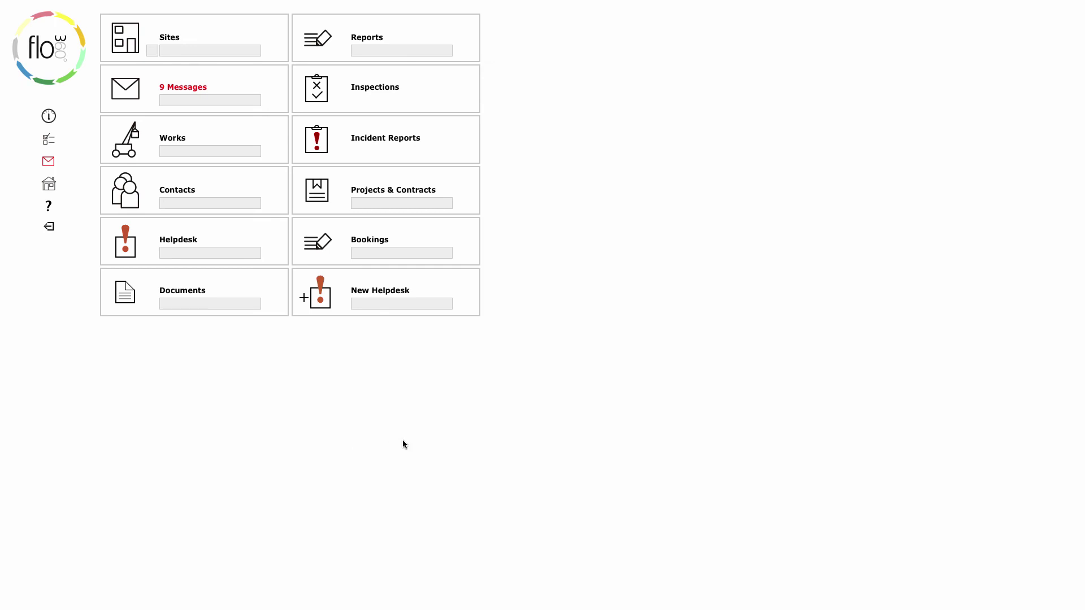